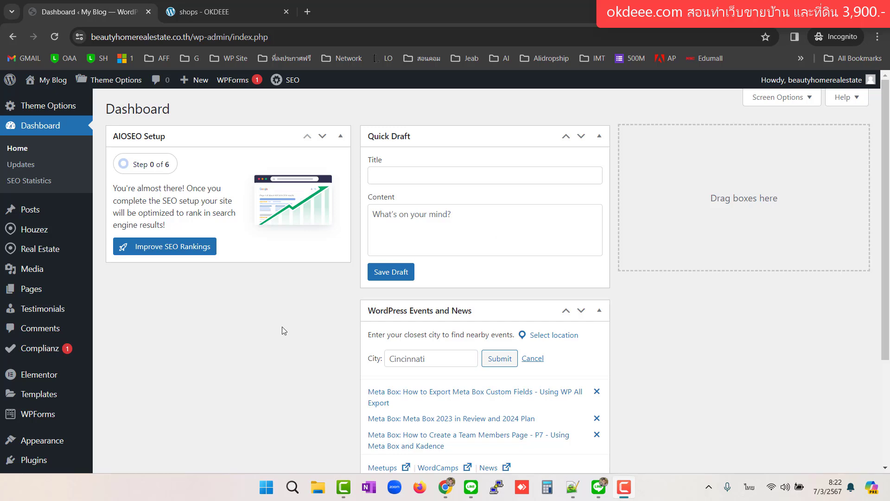
scroll(283, 330, "down", 2)
scroll(282, 327, "up", 2)
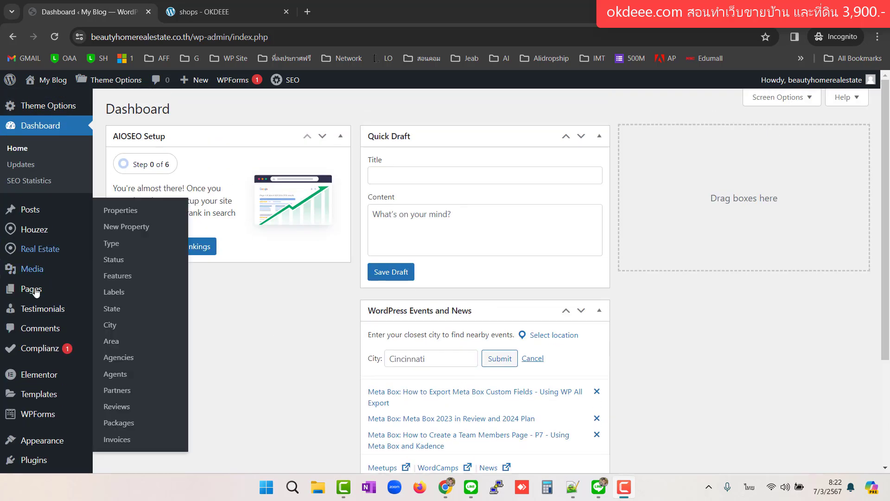
scroll(27, 250, "down", 2)
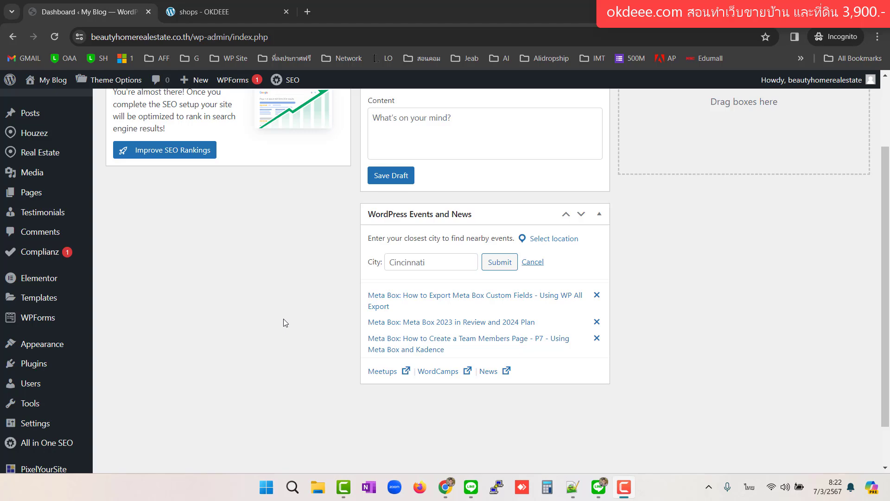
scroll(273, 279, "up", 2)
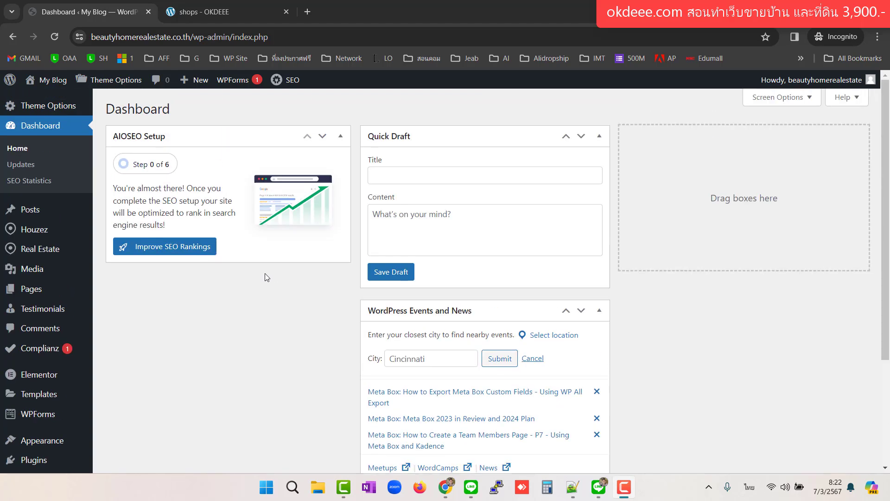
Open the WordPress page for editing the site's navigation menus.
scroll(265, 278, "down", 2)
scroll(263, 274, "down", 2)
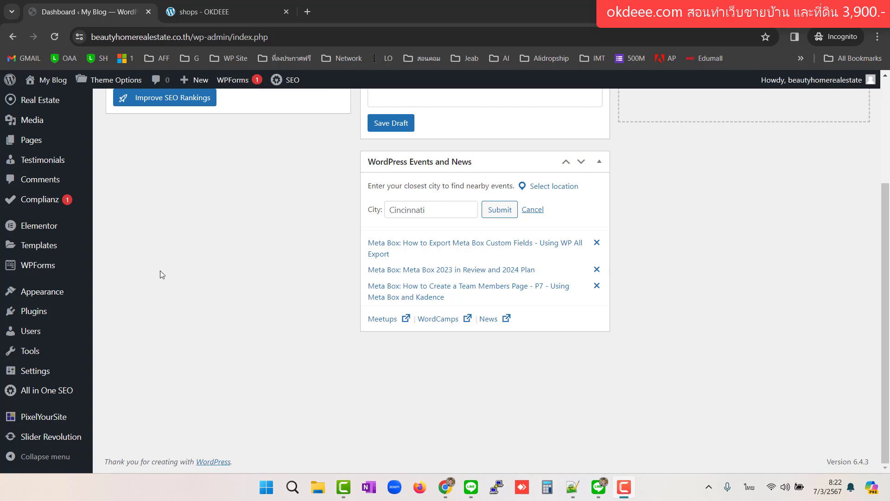
mouse_move(83, 267)
mouse_move(46, 293)
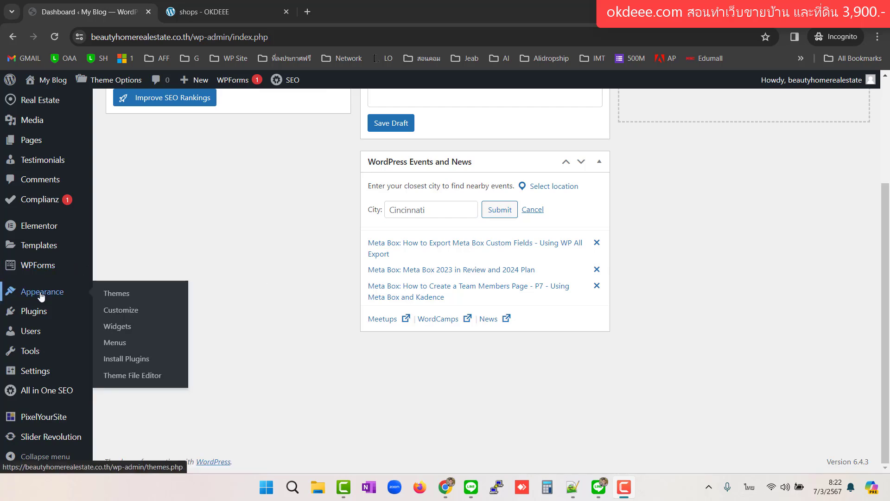
left_click(115, 343)
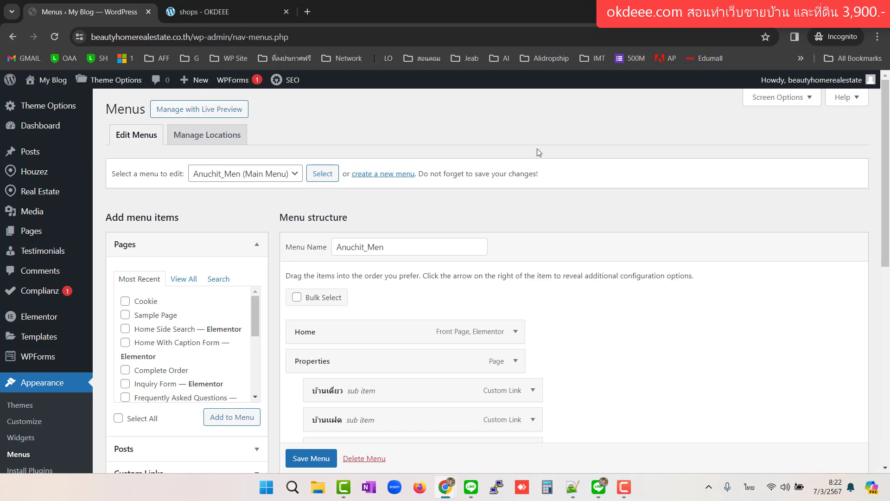
Review which menus are assigned to the theme's menu locations, and return to editing menus.
left_click(211, 137)
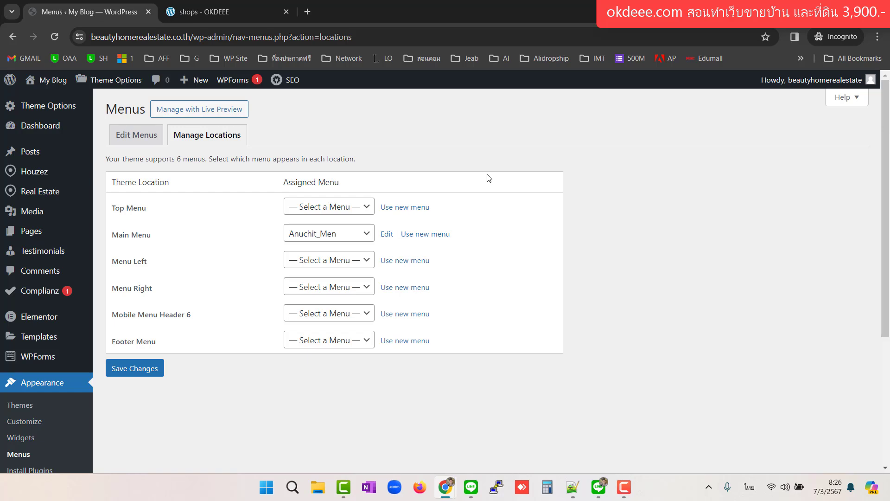
left_click(145, 136)
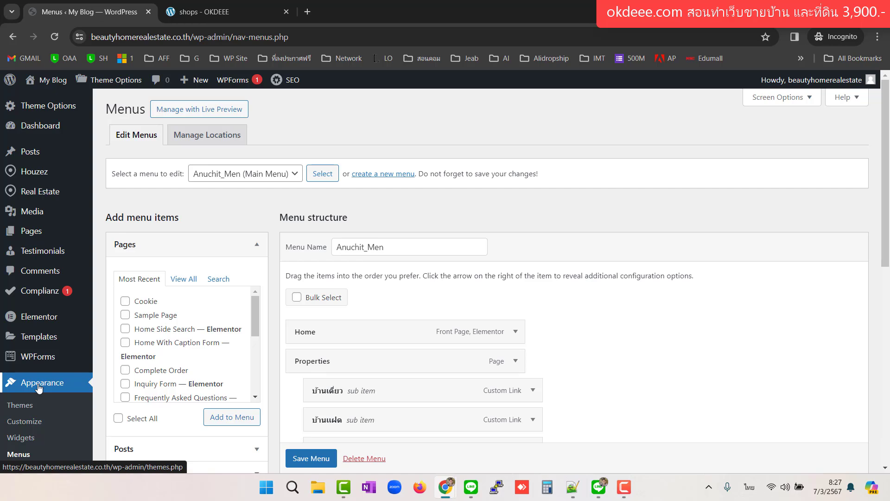
scroll(39, 389, "down", 2)
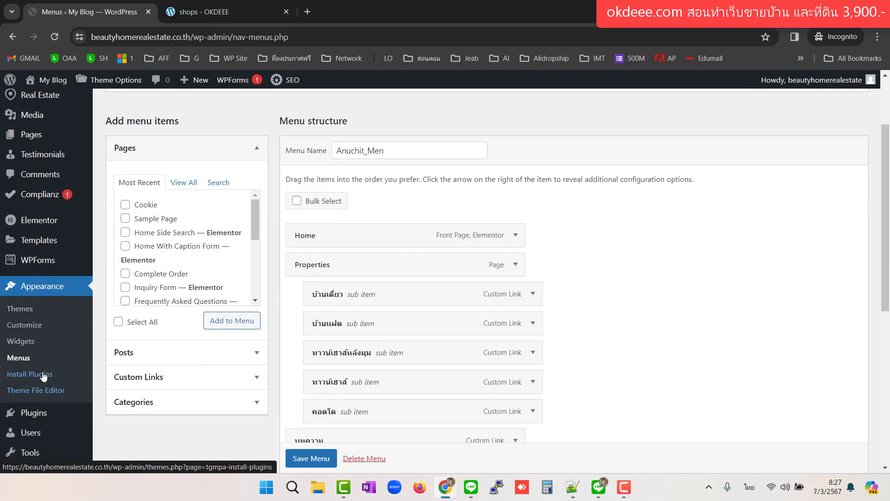
scroll(713, 246, "up", 2)
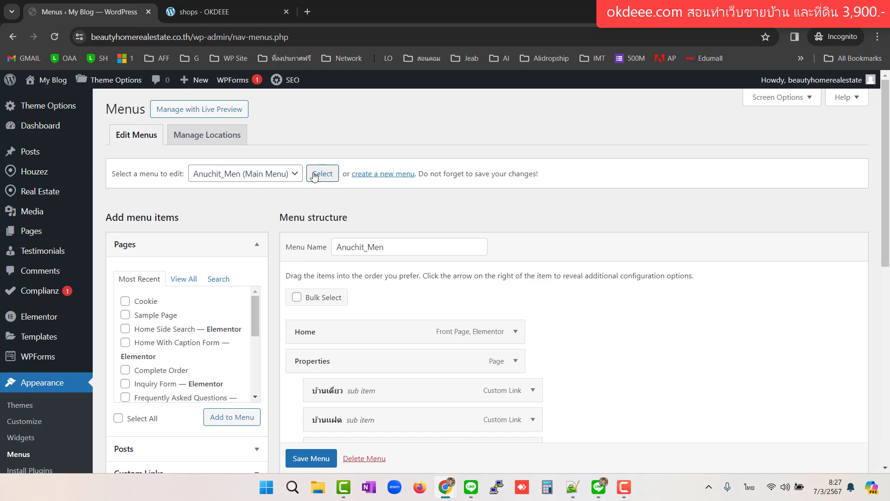
Load the Main Menu_1 menu for editing.
left_click(287, 179)
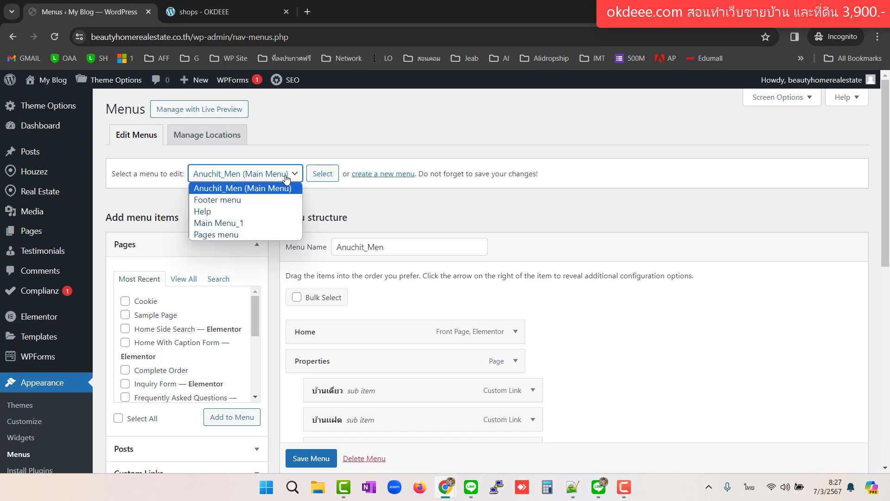
left_click(238, 225)
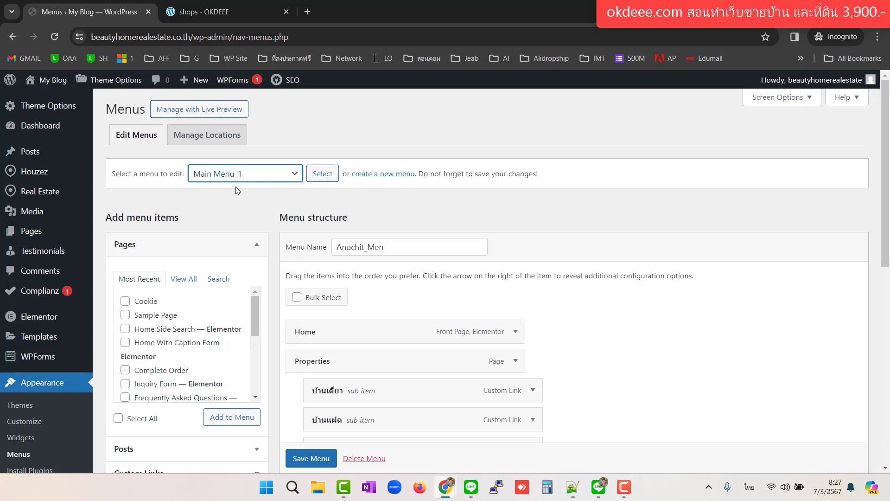
left_click(320, 175)
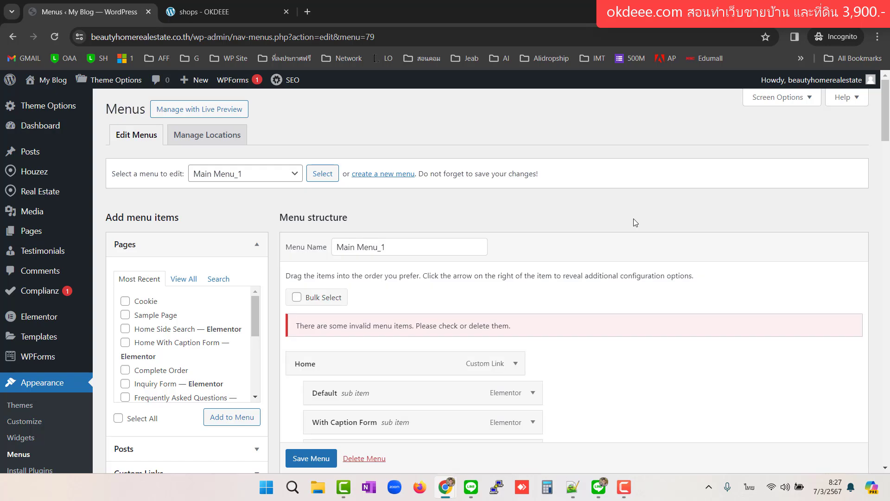
Read the notice shown above the menu items in the Main Menu_1 structure.
scroll(640, 215, "down", 2)
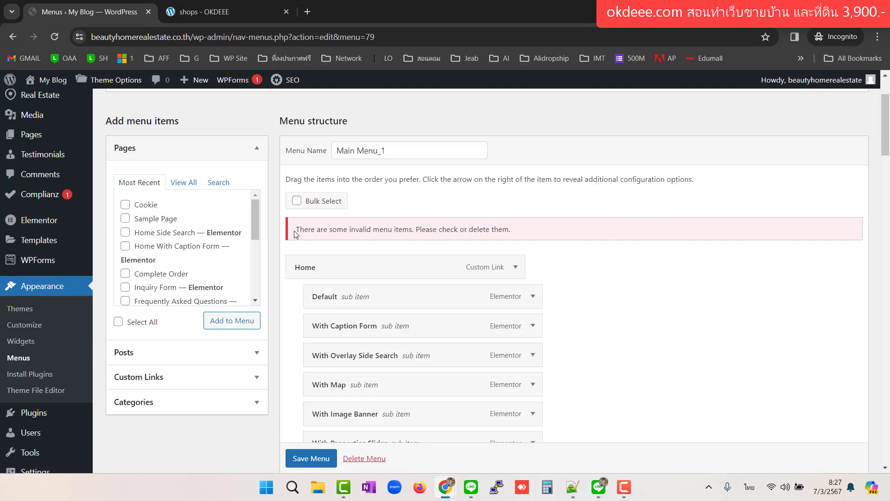
left_click_drag(296, 231, 549, 248)
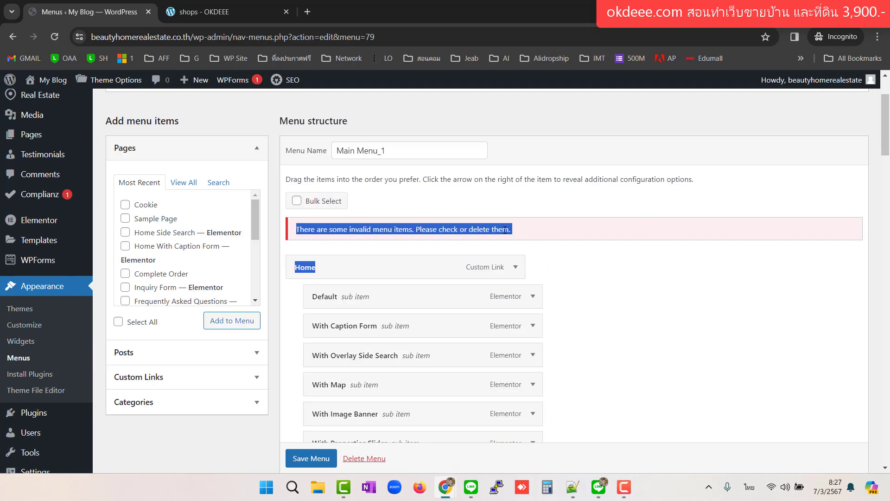
left_click(443, 230)
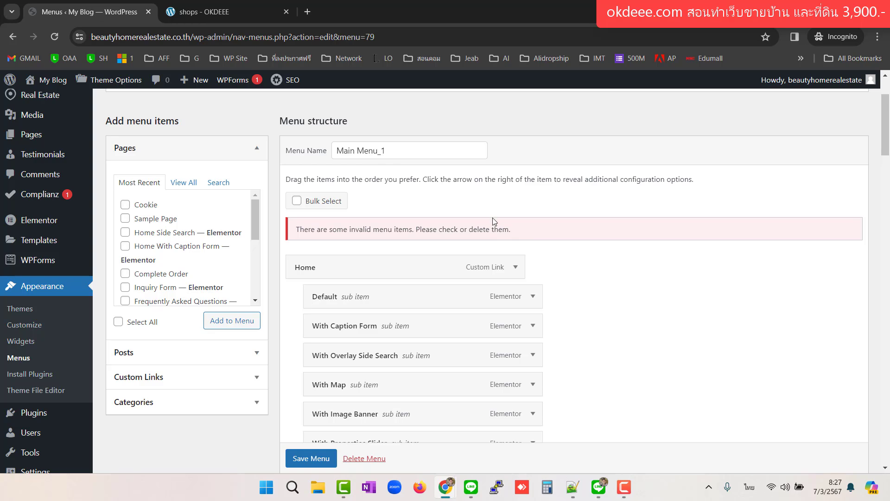
left_click_drag(308, 229, 458, 229)
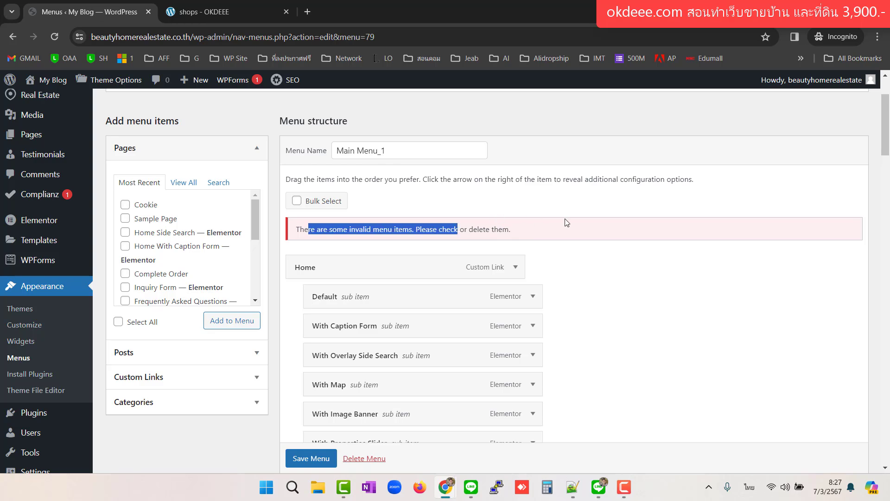
scroll(567, 222, "down", 2)
scroll(567, 222, "up", 2)
left_click(345, 229)
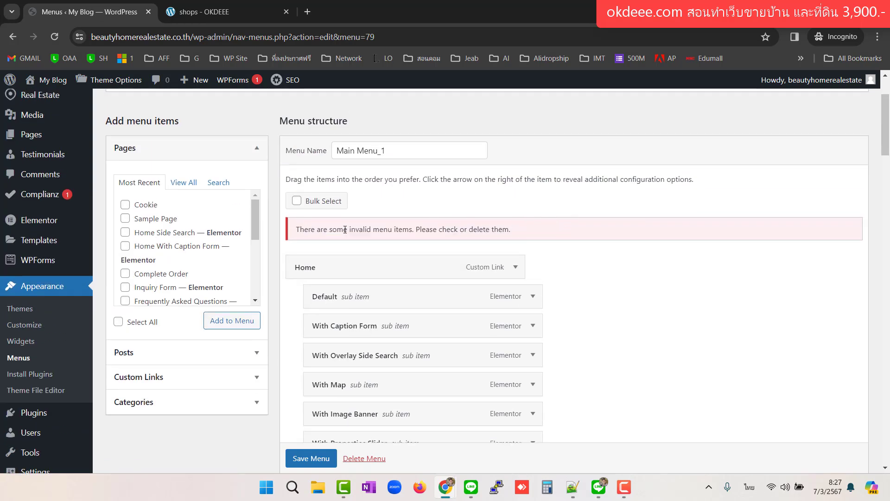
left_click_drag(363, 229, 455, 229)
left_click_drag(533, 232, 356, 229)
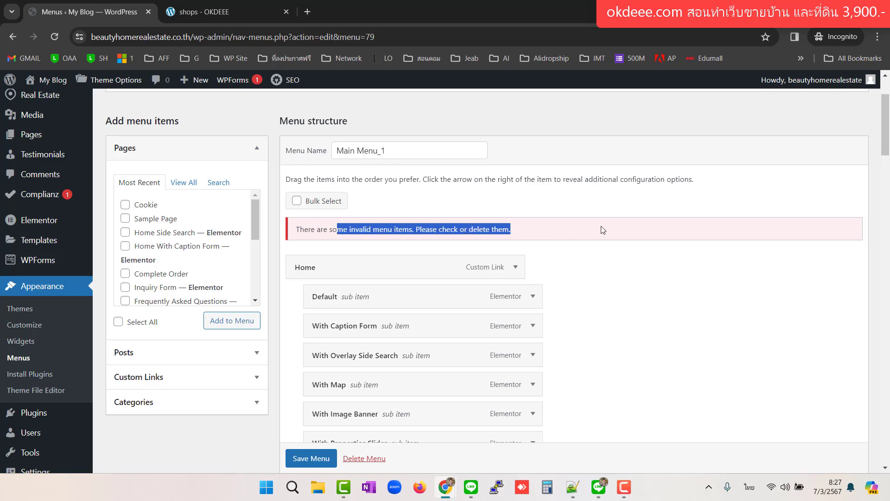
Go through the Main Menu_1 structure and examine which menu items are marked as invalid.
scroll(602, 230, "down", 2)
scroll(603, 230, "down", 2)
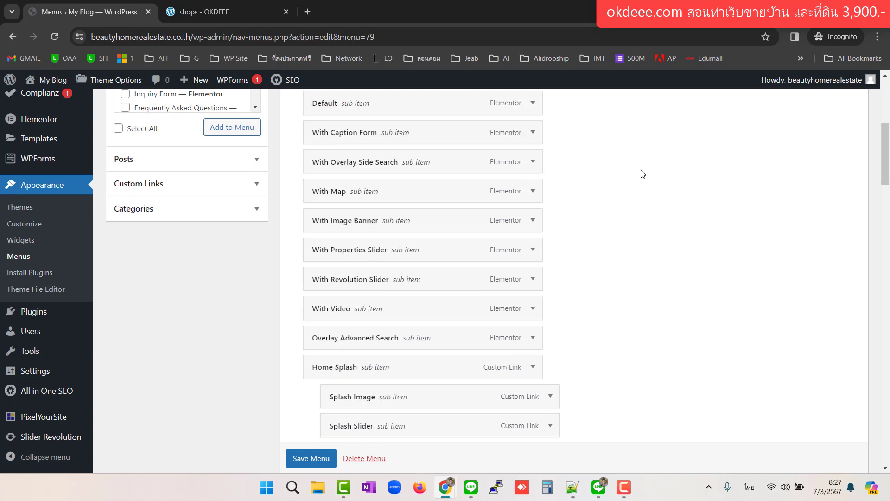
scroll(637, 179, "down", 4)
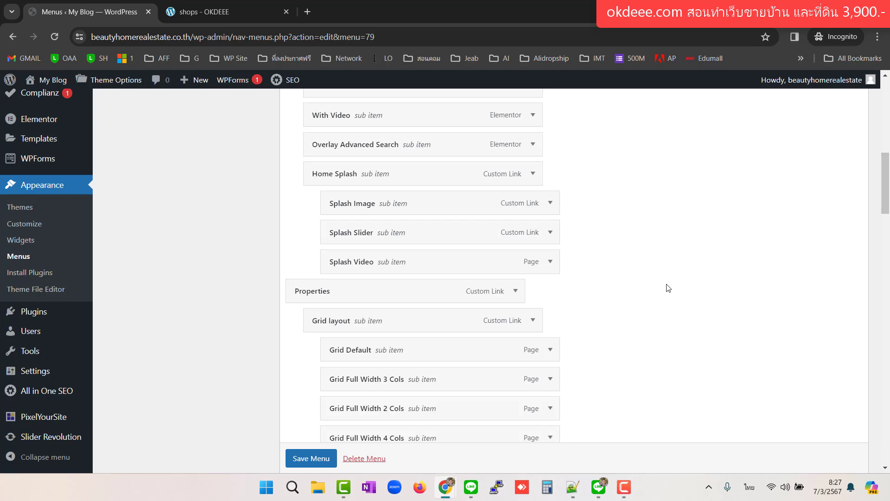
scroll(651, 290, "down", 8)
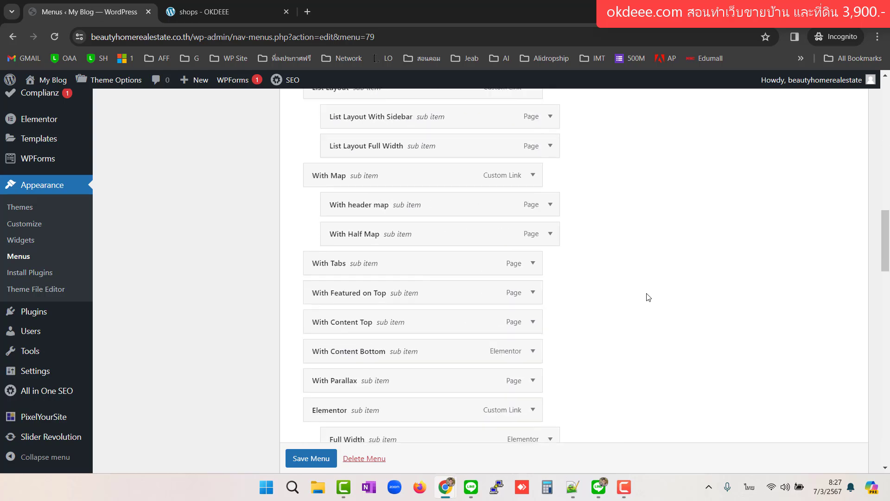
scroll(648, 297, "down", 8)
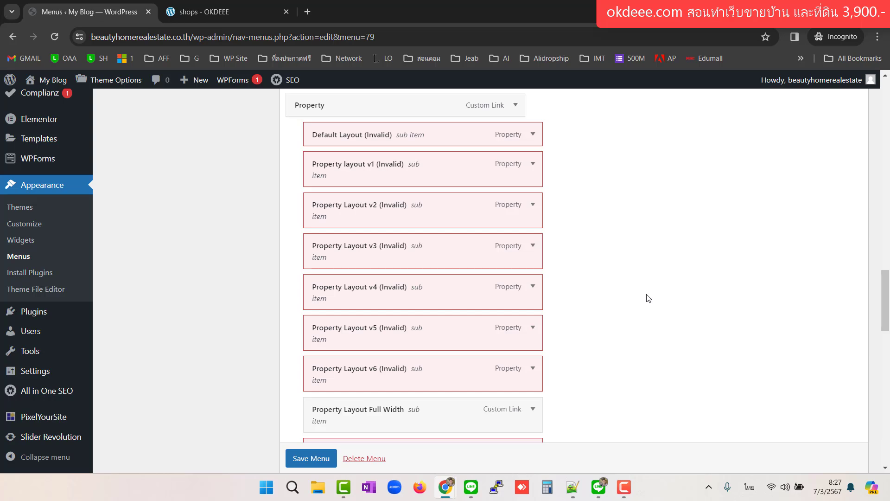
scroll(648, 299, "down", 6)
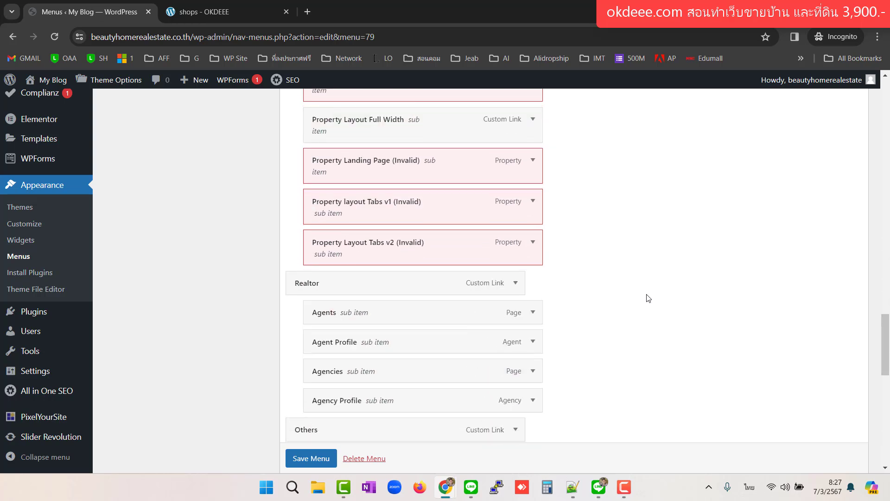
scroll(648, 298, "up", 4)
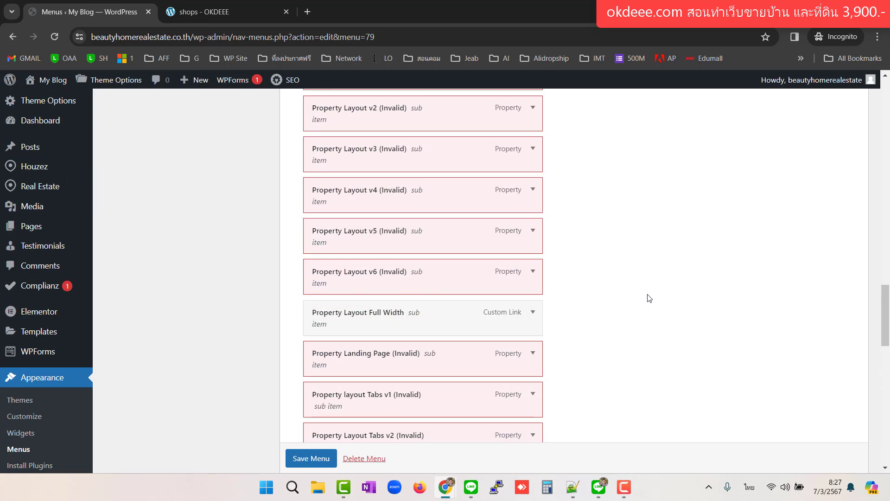
scroll(700, 265, "up", 2)
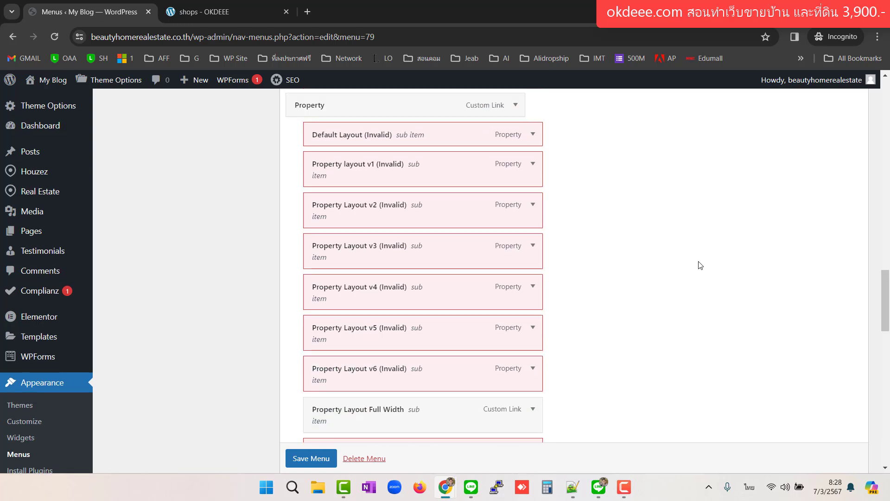
scroll(618, 201, "up", 4)
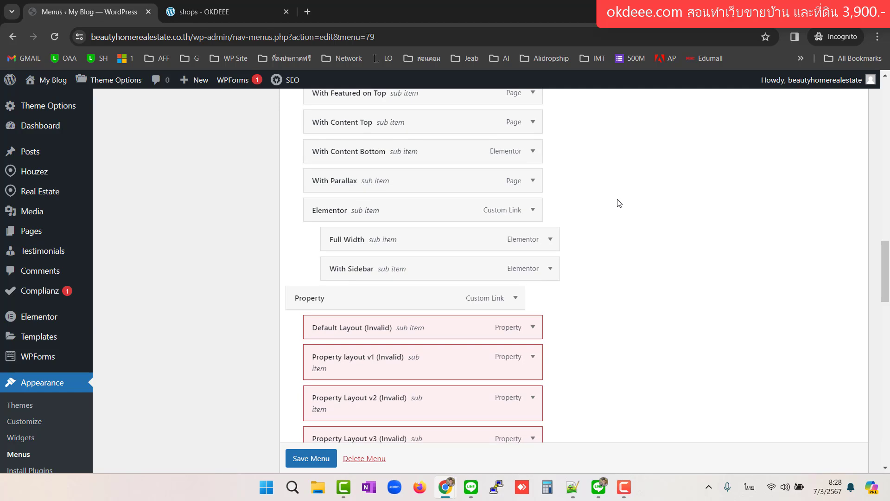
scroll(408, 329, "down", 2)
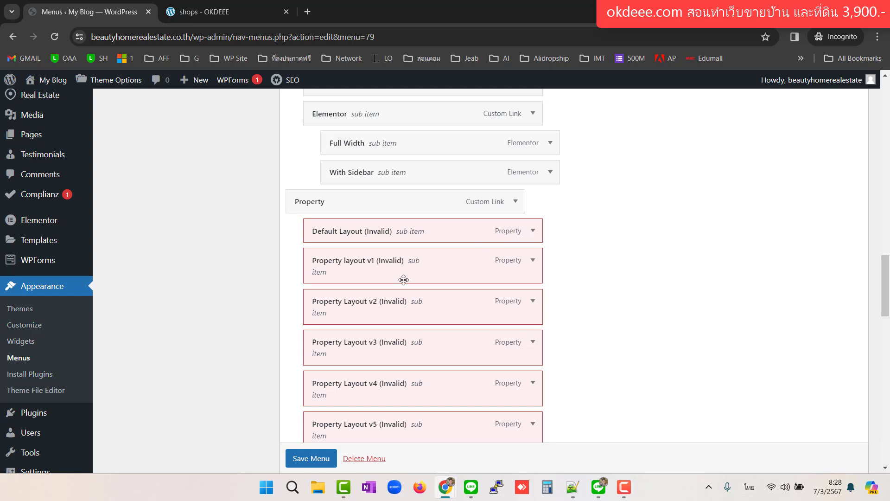
scroll(139, 218, "up", 4)
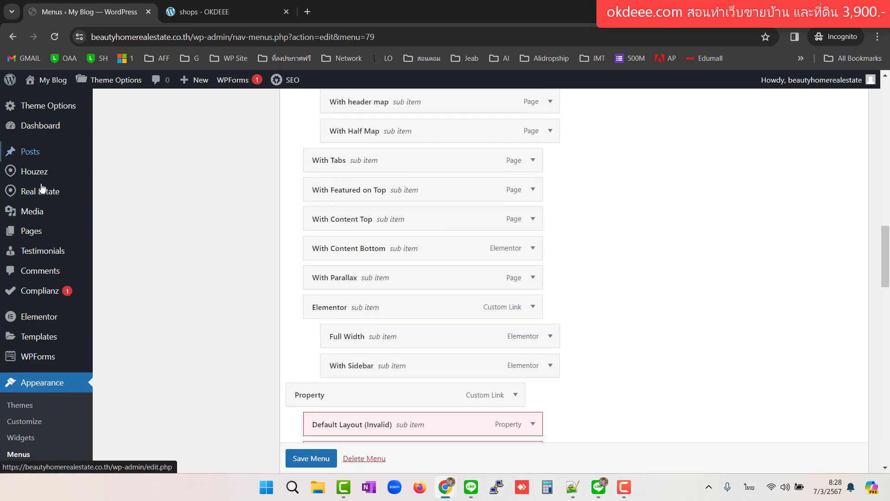
Open the Real Estate properties list in a new tab and show the trashed properties.
mouse_move(40, 192)
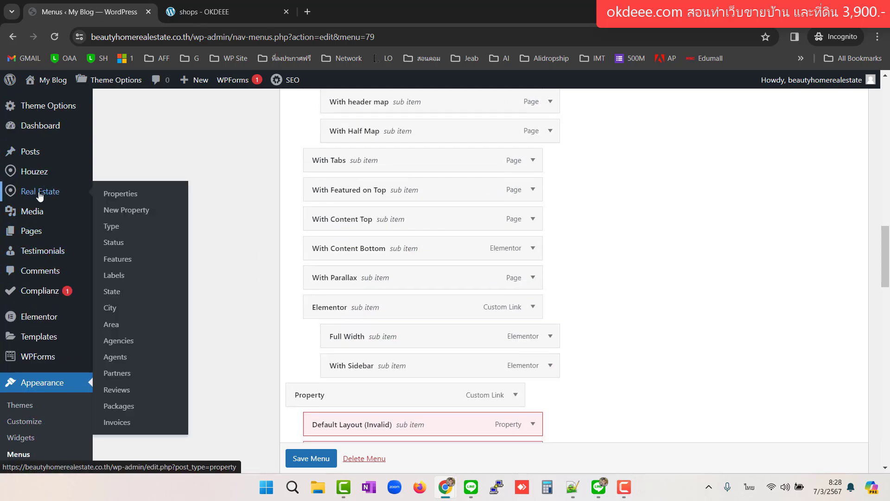
right_click(129, 198)
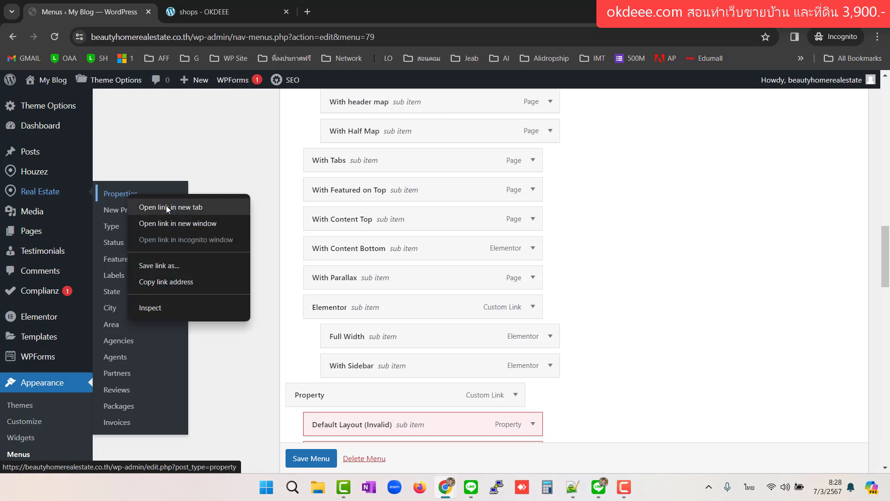
left_click(204, 207)
left_click(221, 14)
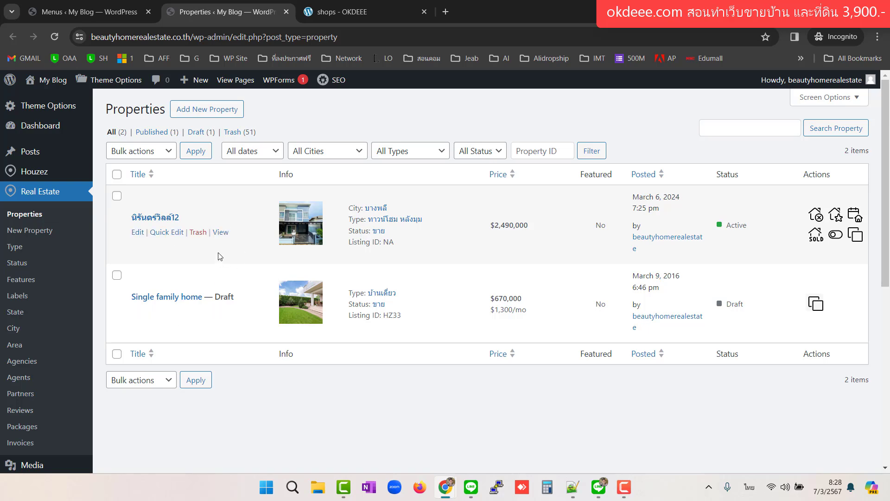
left_click(238, 132)
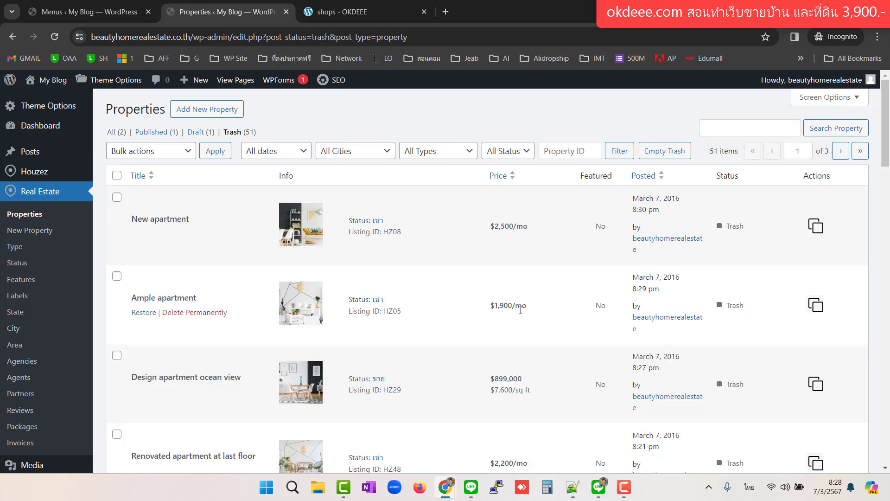
scroll(510, 308, "down", 3)
scroll(509, 308, "up", 3)
Search the trashed properties for "de" and look through the results.
left_click(727, 130)
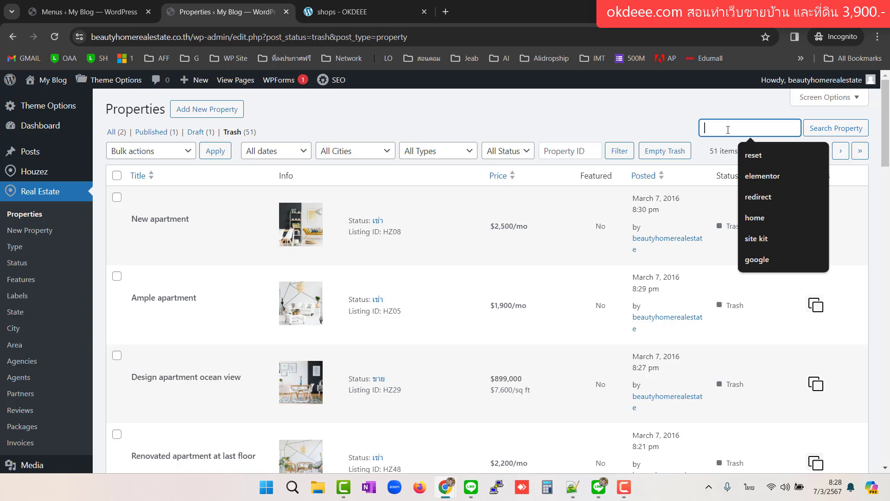
type("กำ")
key("BackSpace")
key("BackSpace")
key("grave")
type("de")
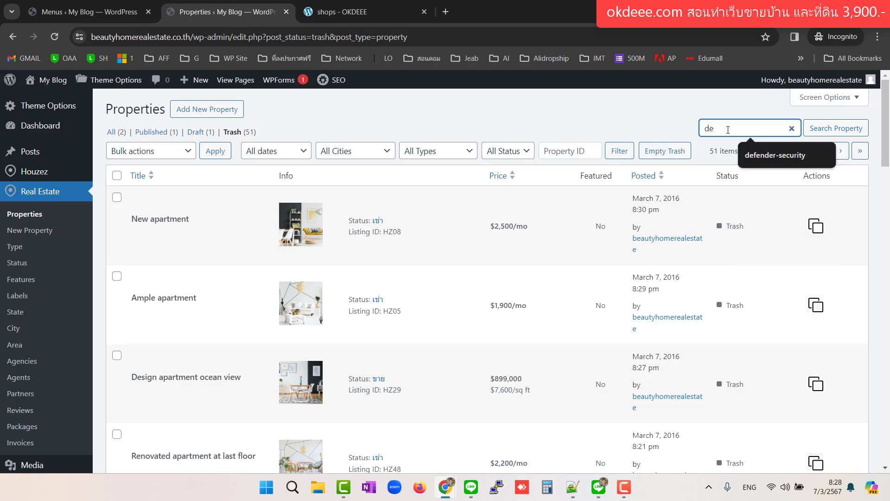
key("Return")
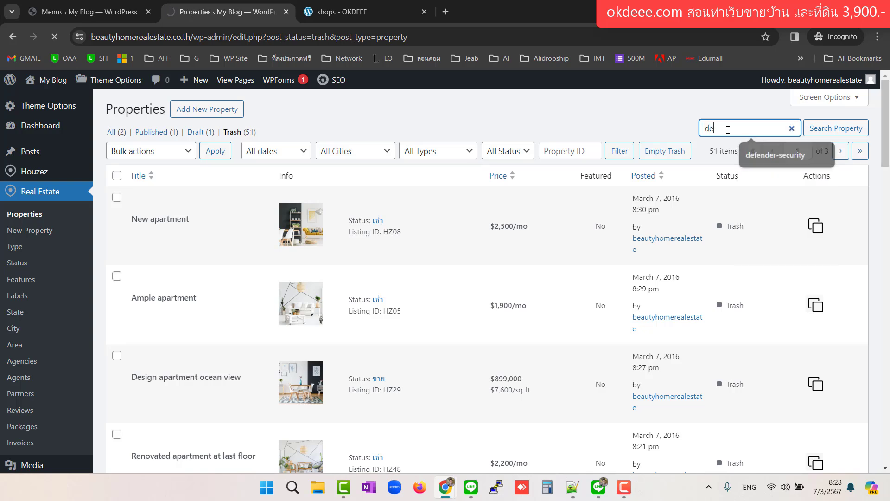
scroll(462, 244, "down", 2)
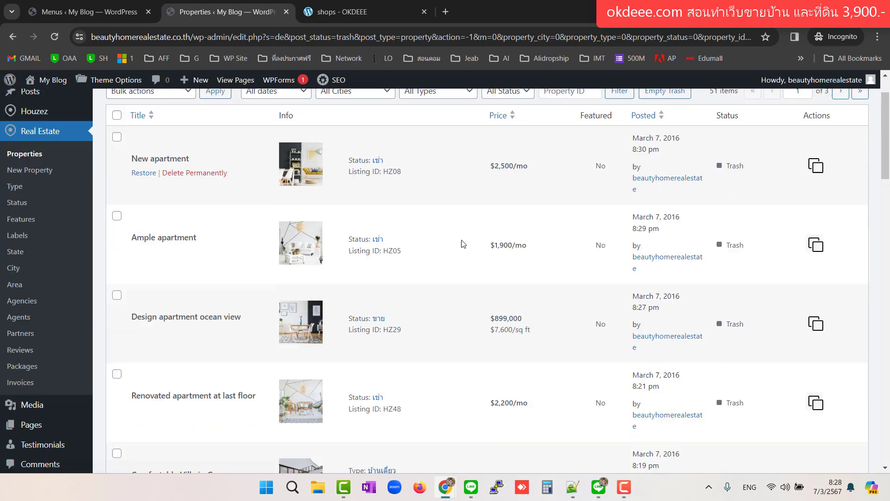
scroll(461, 244, "down", 10)
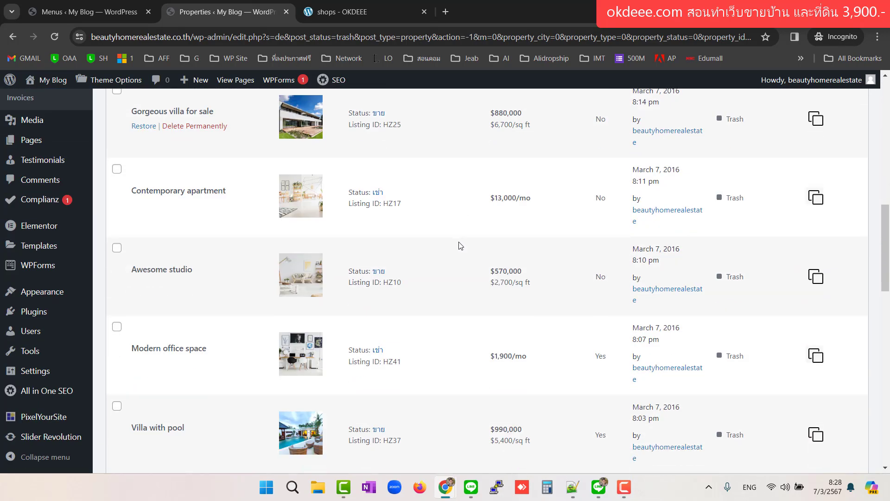
scroll(460, 246, "down", 10)
scroll(459, 245, "down", 5)
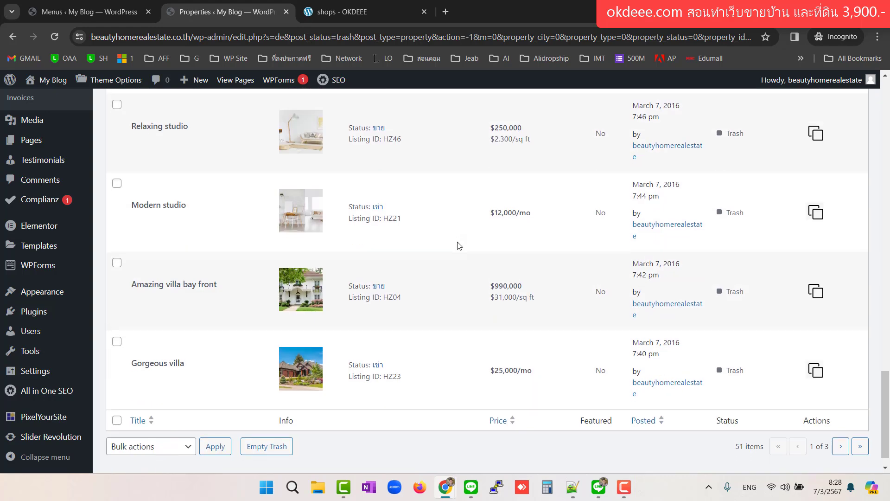
Expand the invalid Default Layout item under Property in the menu structure and copy its navigation label.
left_click(111, 13)
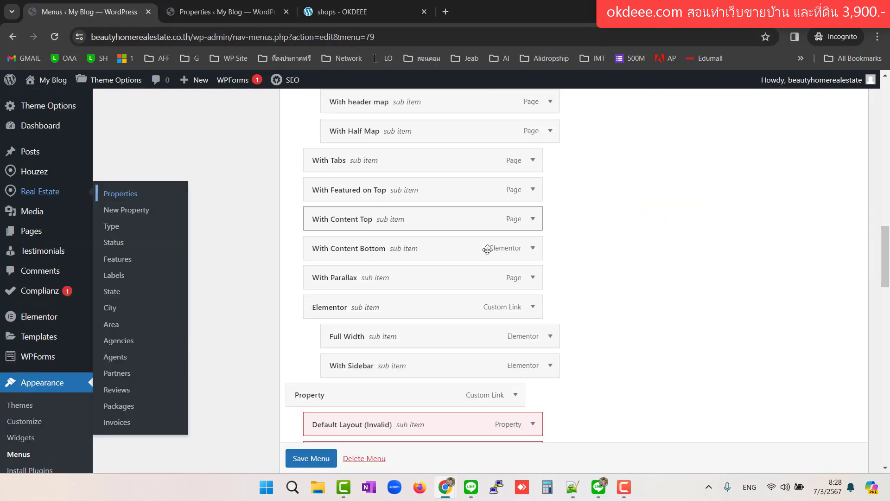
scroll(473, 320, "down", 4)
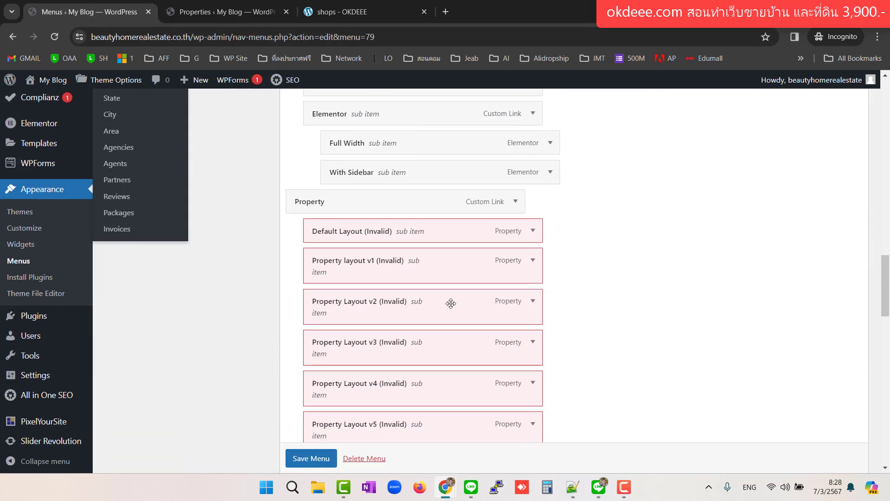
left_click(534, 232)
left_click_drag(373, 272, 284, 271)
key("ctrl+c")
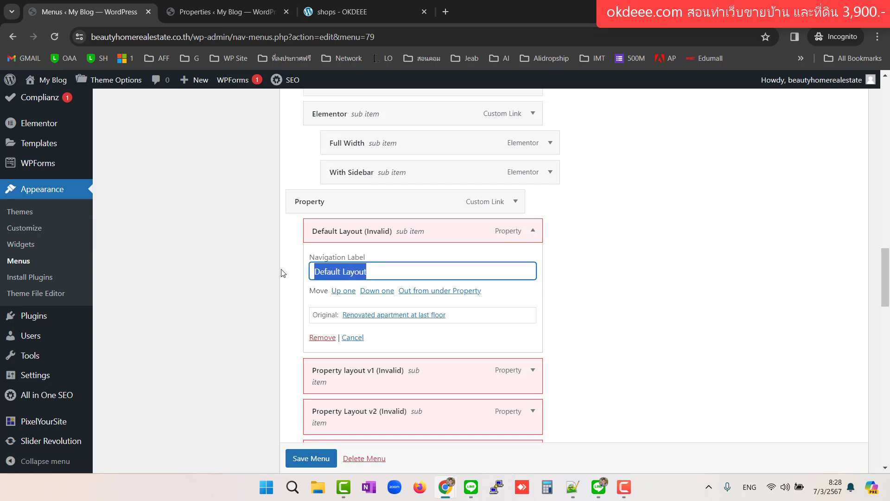
Search the trashed properties for the copied label "Default Layout".
left_click(229, 13)
scroll(685, 144, "up", 10)
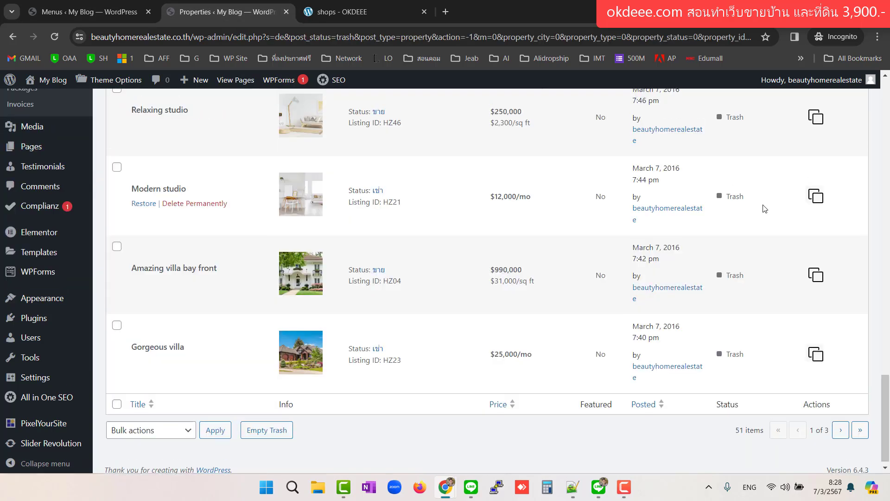
double_click(710, 128)
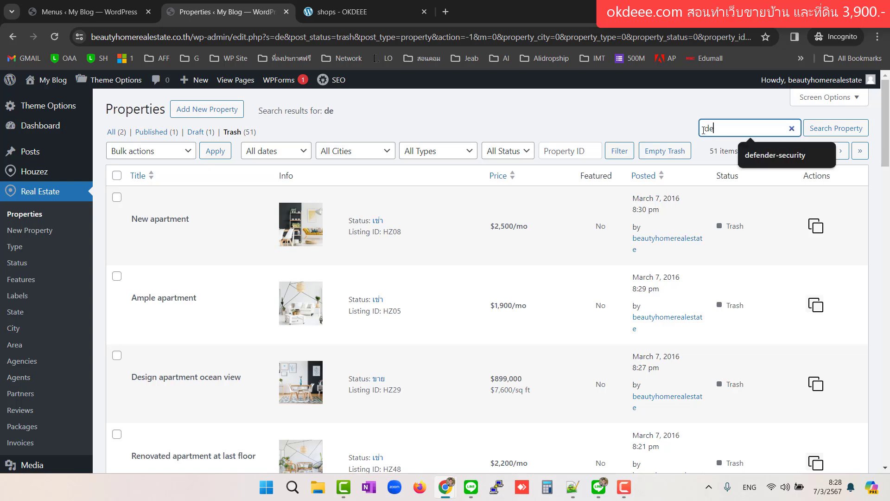
key("ctrl+v")
left_click(835, 128)
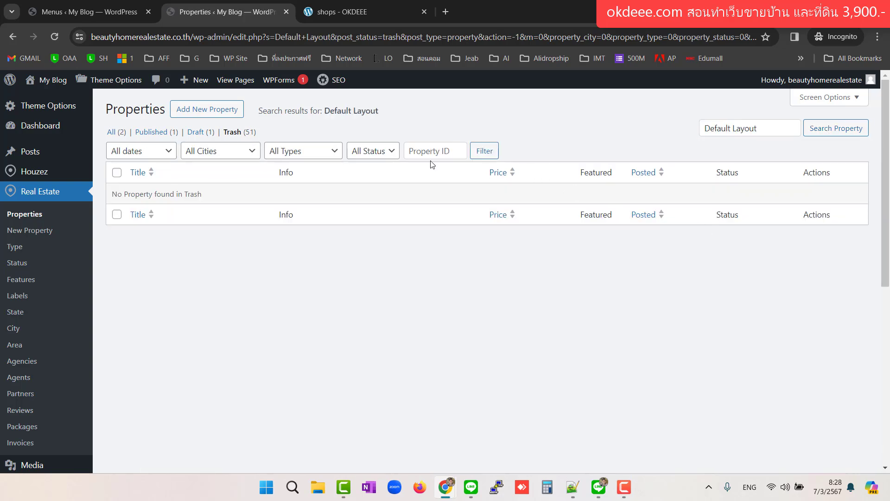
Check the draft properties and browse the pages of trashed properties for one matching the Default Layout menu item.
left_click(197, 132)
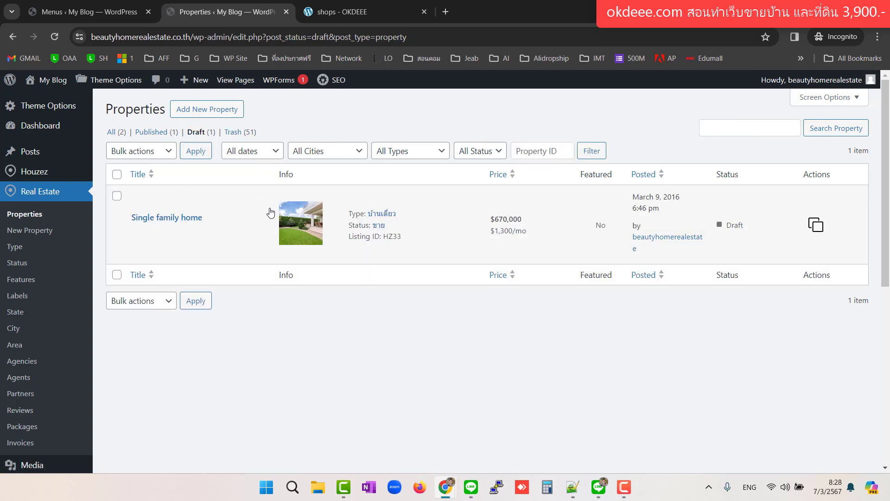
left_click(236, 132)
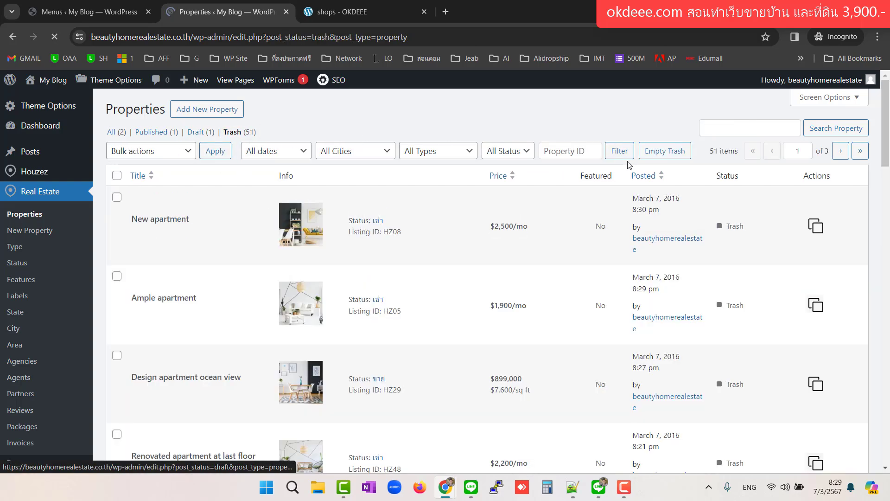
scroll(454, 280, "down", 4)
scroll(452, 286, "down", 6)
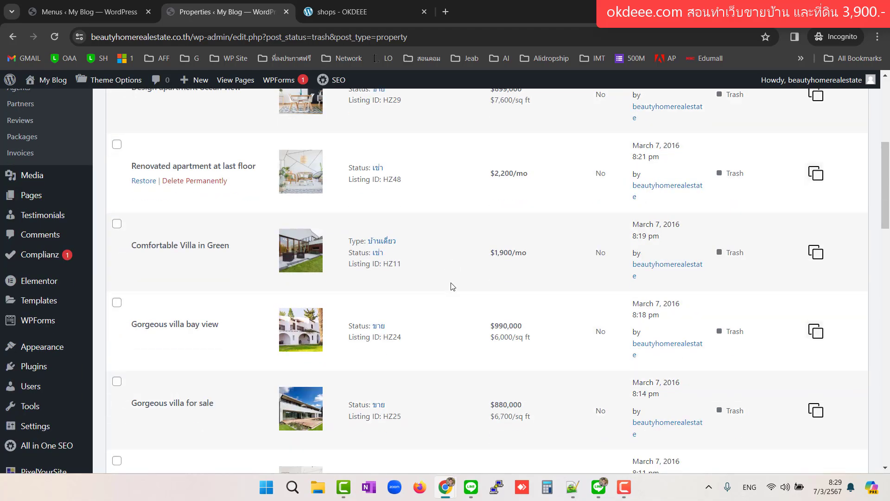
scroll(452, 286, "down", 18)
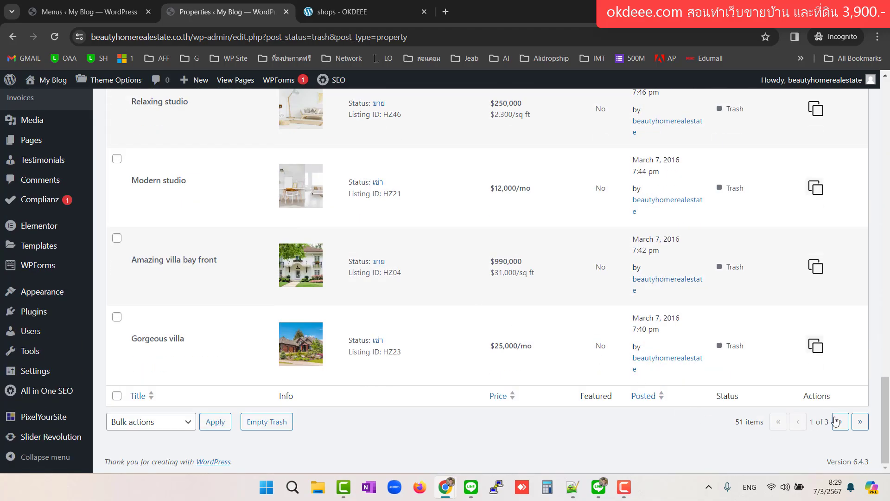
left_click(839, 422)
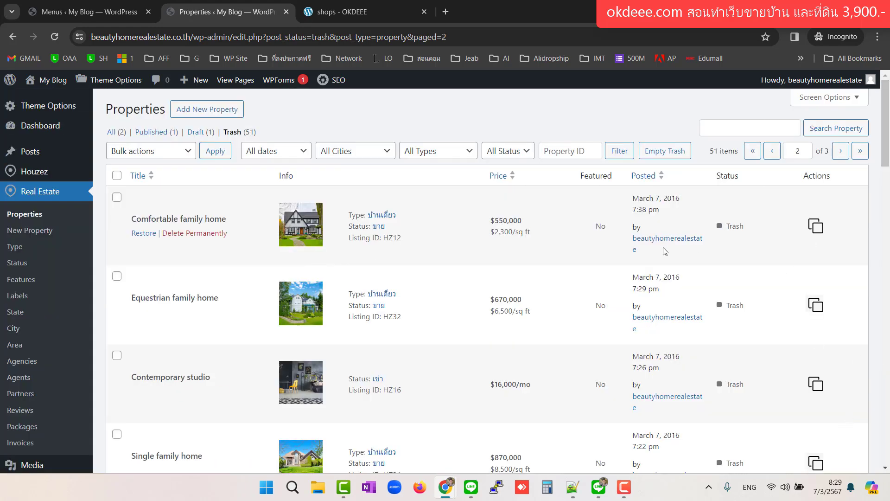
scroll(666, 255, "down", 10)
scroll(664, 256, "down", 15)
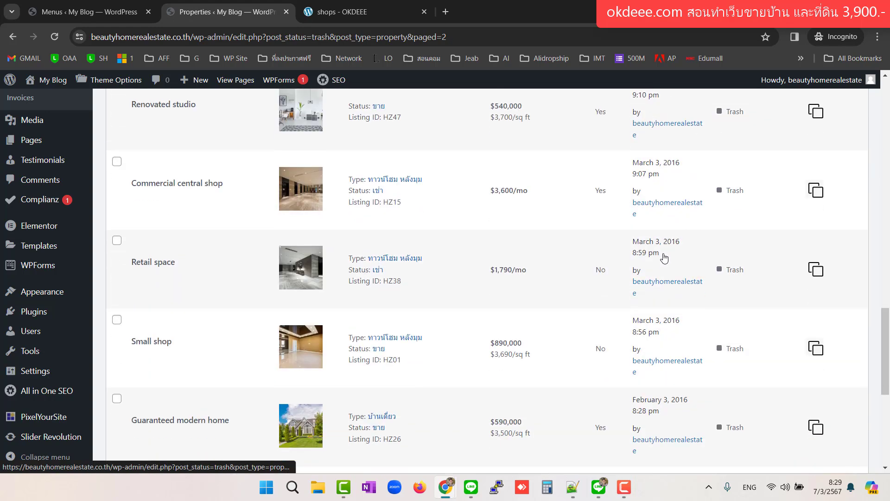
Copy the original property name "Renovated apartment at last floor" from the invalid Default Layout menu item.
key("ctrl+shift+Tab")
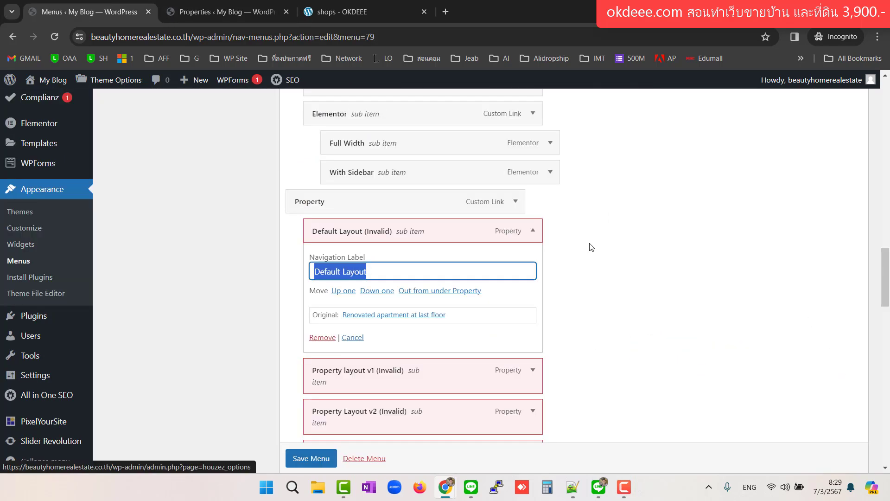
left_click(592, 245)
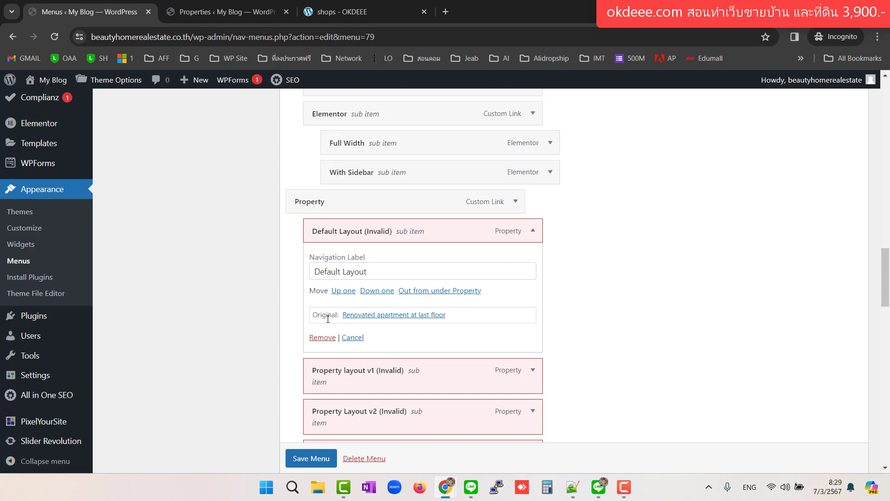
left_click_drag(466, 318, 341, 318)
right_click(362, 317)
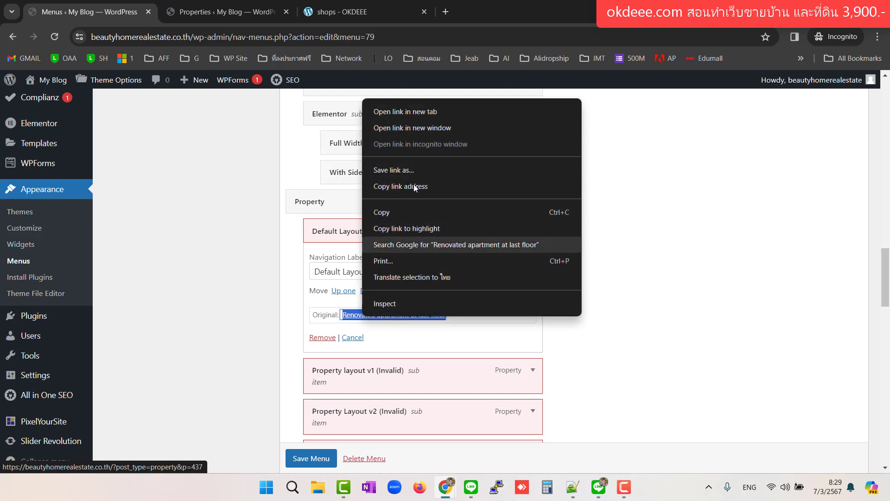
left_click(382, 214)
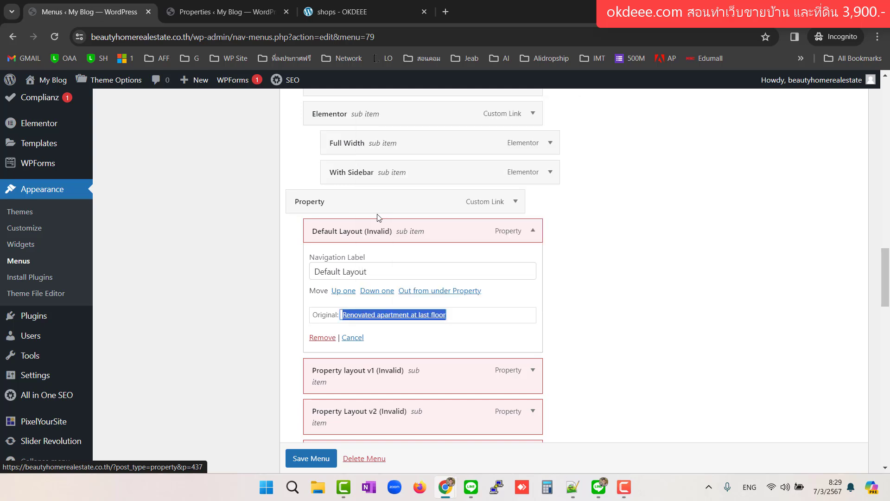
Search the trashed properties for "Renovated apartment at last floor" and restore that property.
left_click(229, 13)
scroll(696, 217, "up", 5)
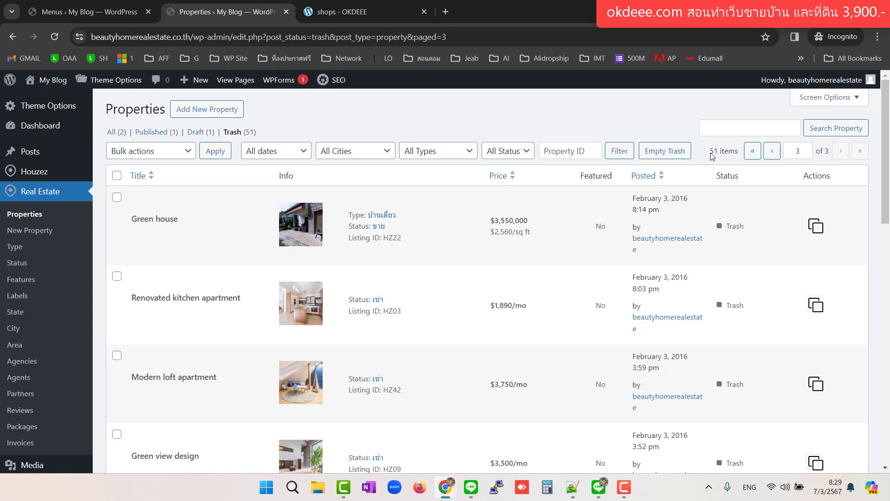
left_click(714, 128)
right_click(713, 127)
left_click(731, 239)
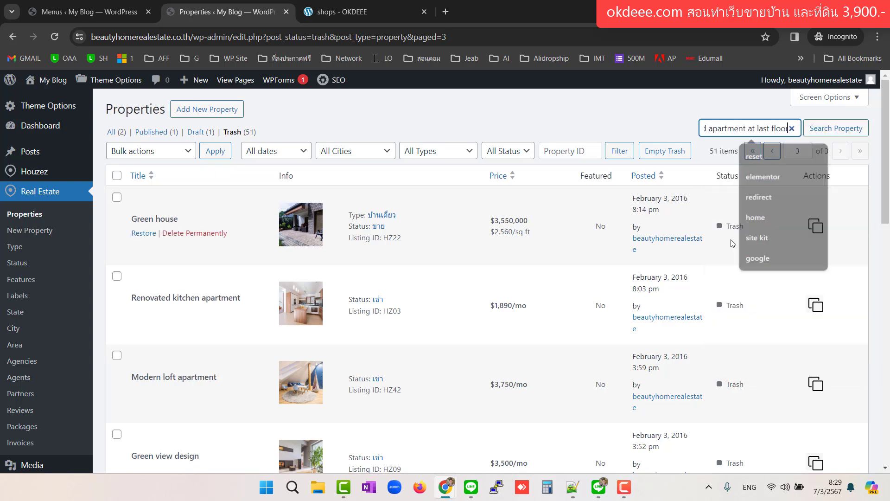
left_click(828, 130)
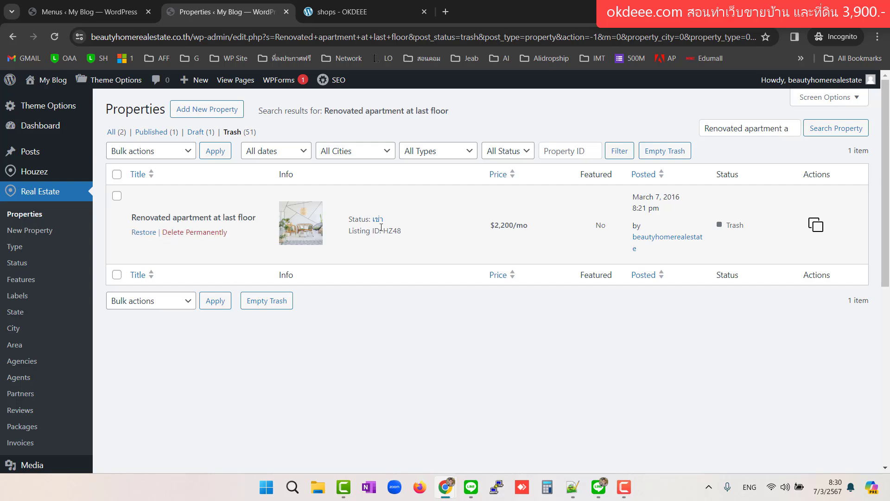
left_click(145, 232)
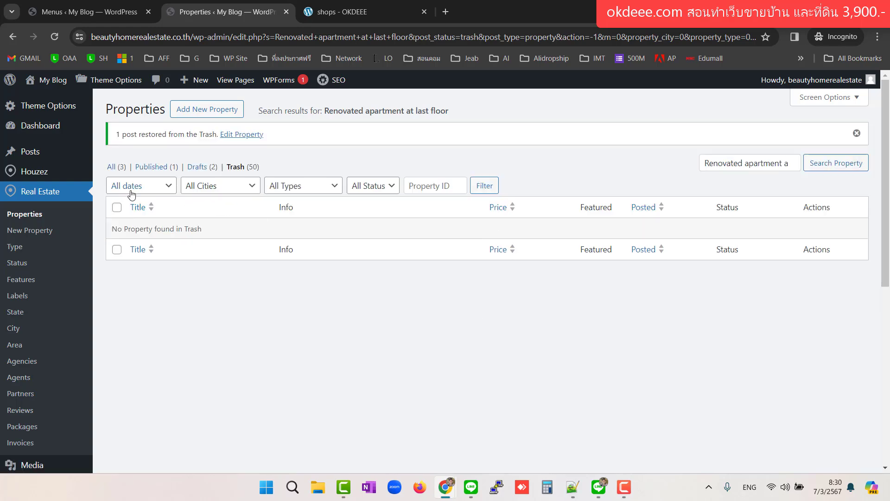
Quick-edit the Renovated apartment at last floor property in the full properties list, setting its status to Published and updating it.
left_click(111, 167)
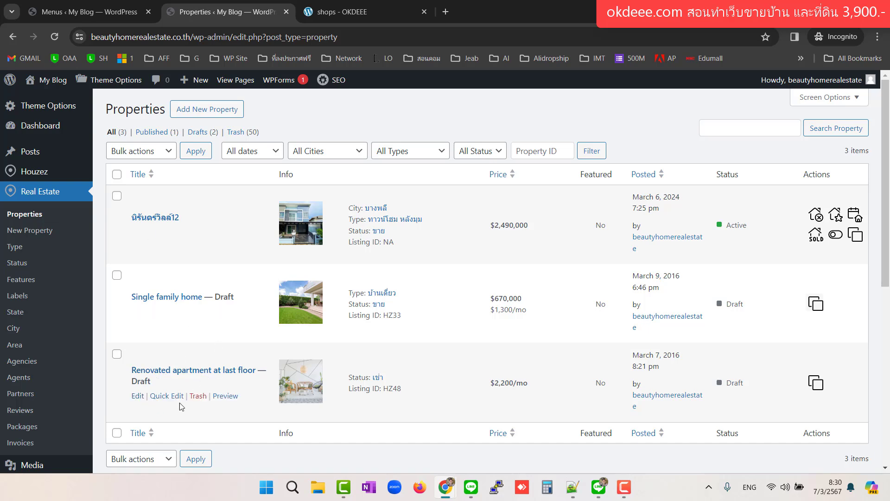
left_click(166, 397)
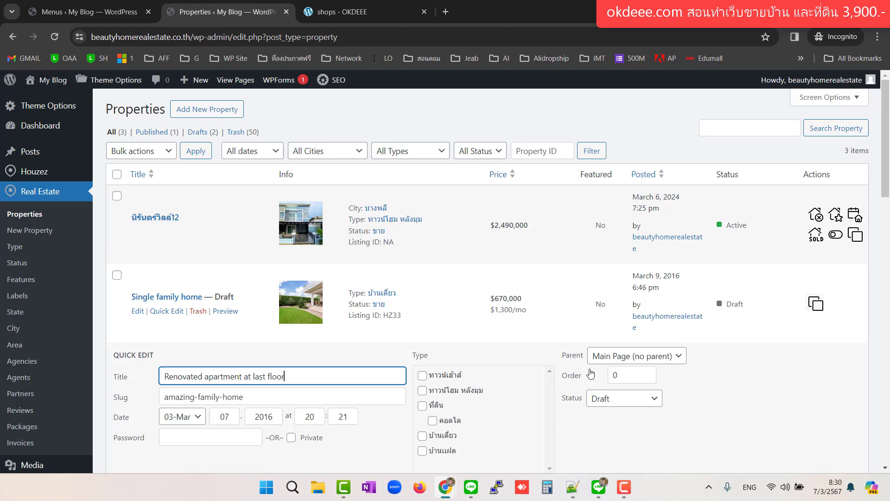
left_click(624, 398)
left_click(616, 411)
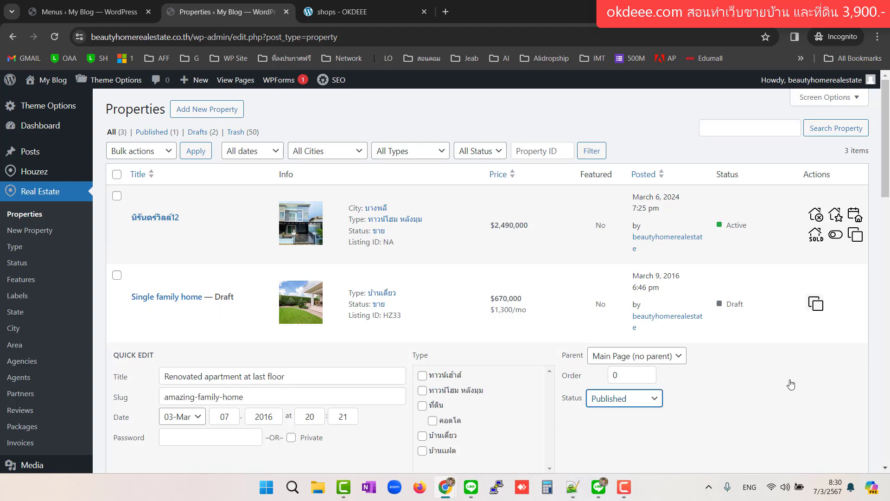
scroll(791, 384, "down", 15)
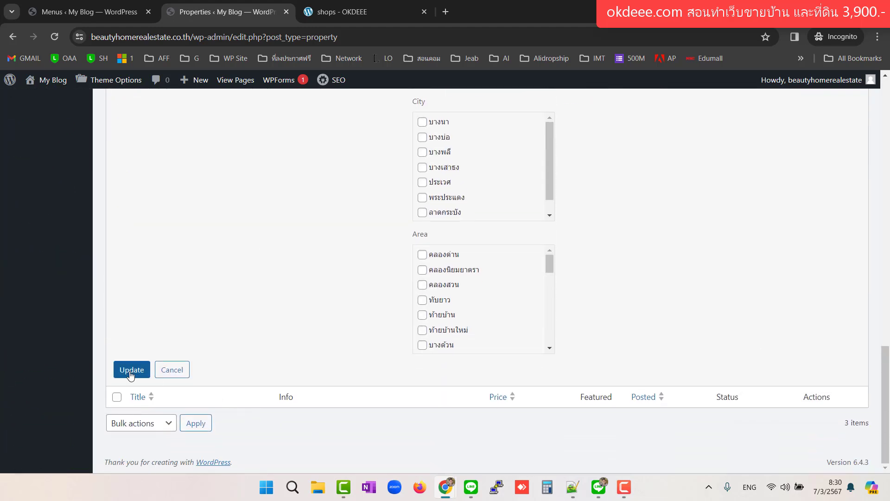
left_click(131, 370)
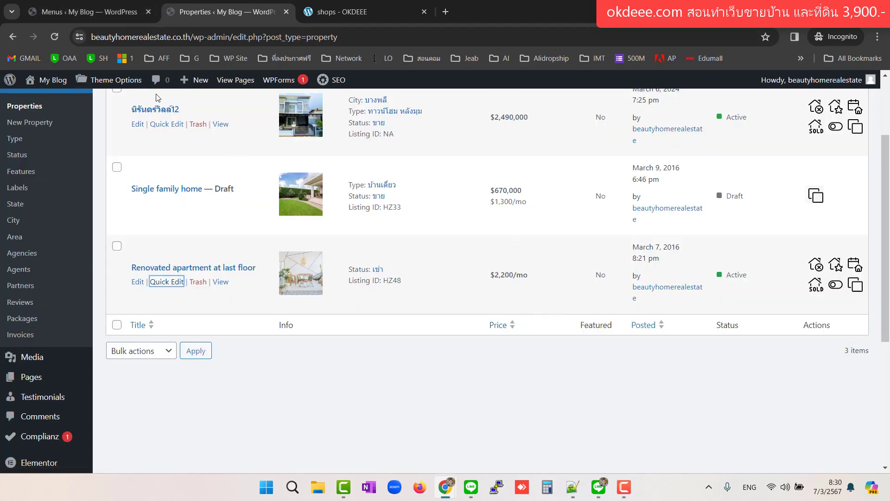
Return to the Main Menu_1 editor and reload it to recheck the Default Layout item.
left_click(111, 13)
left_click(644, 251)
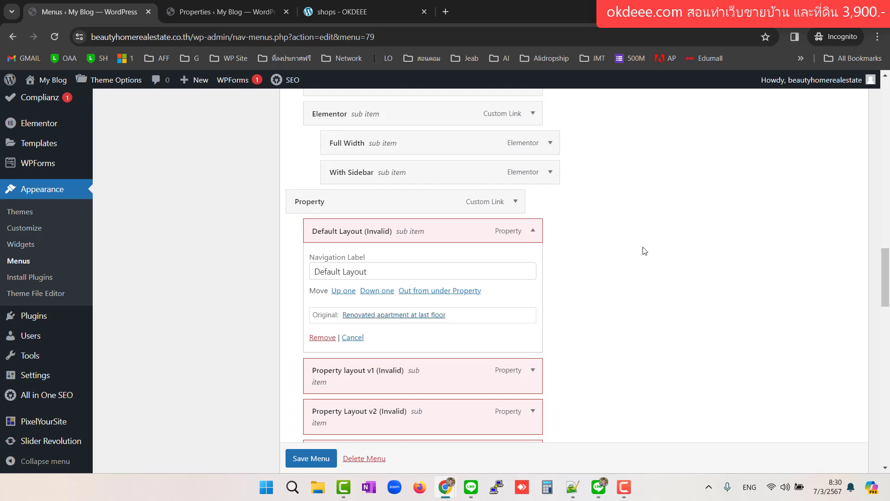
left_click(57, 37)
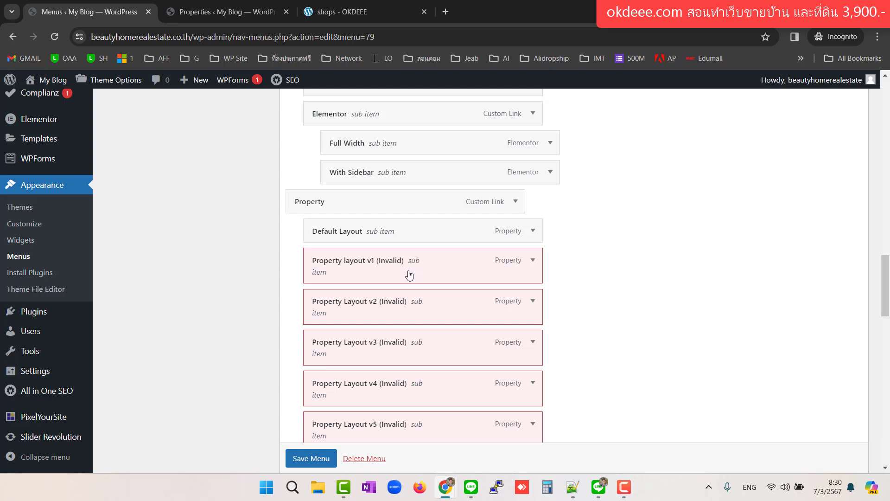
Expand the invalid Property layout v1 menu item and check which original property it refers to.
left_click(532, 260)
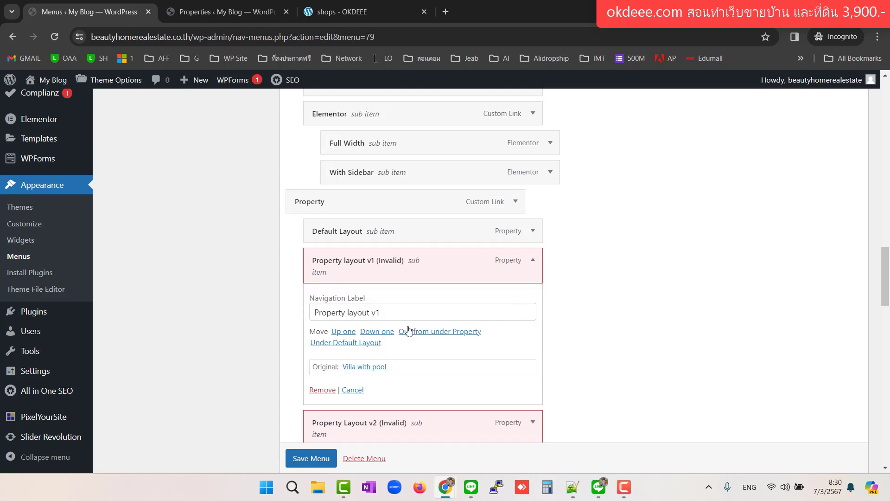
left_click_drag(387, 314, 303, 315)
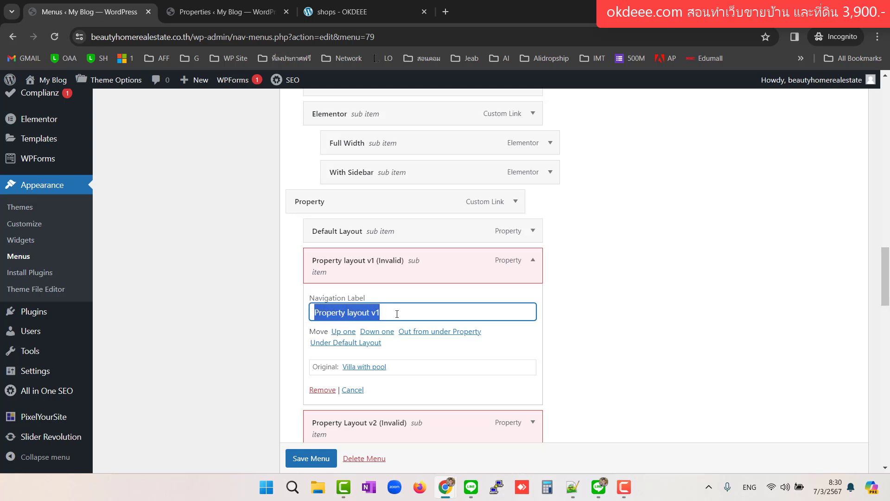
left_click(398, 371)
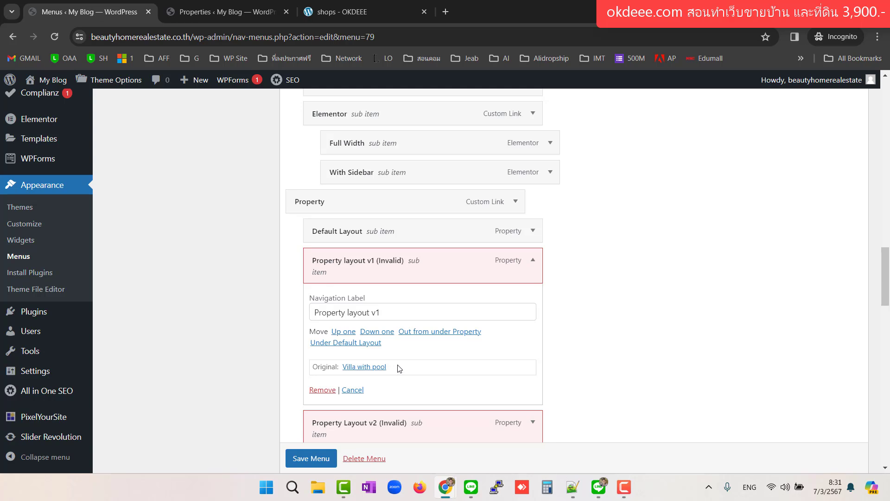
Load the menu assigned as Main Menu for editing and review its items from Home through FAQ.
scroll(607, 274, "up", 20)
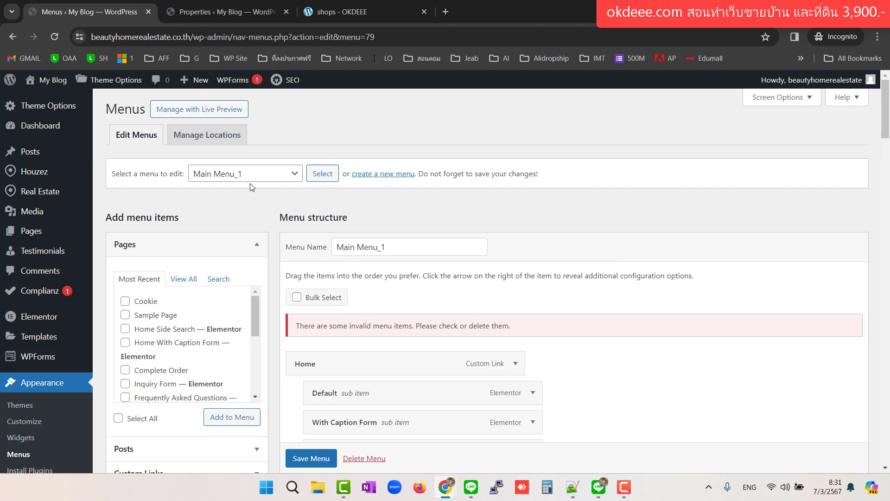
left_click(264, 176)
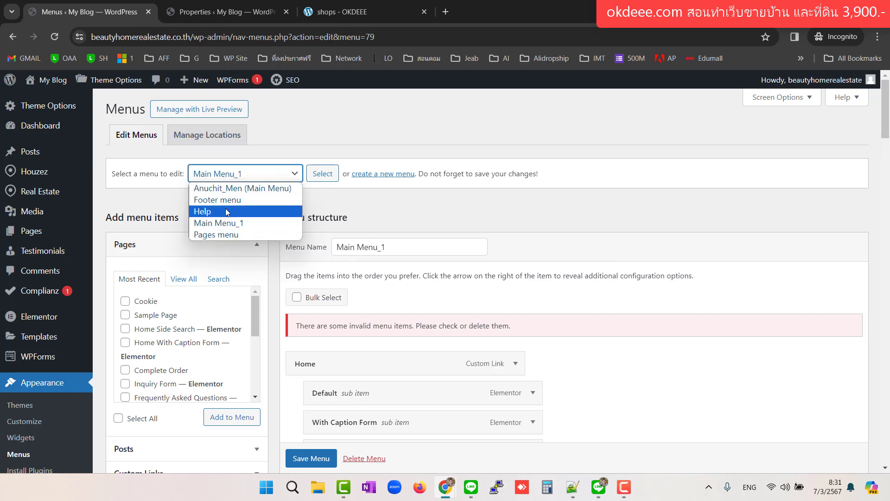
left_click(249, 188)
left_click(333, 178)
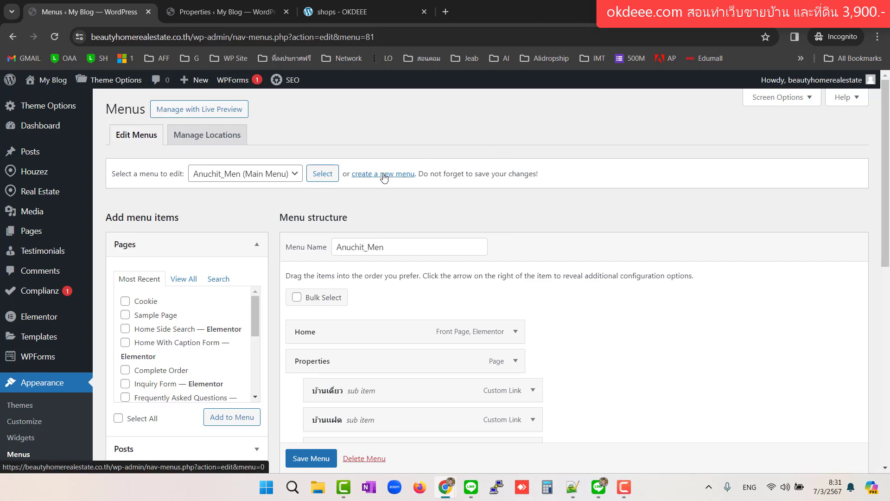
scroll(638, 219, "down", 2)
scroll(638, 218, "down", 3)
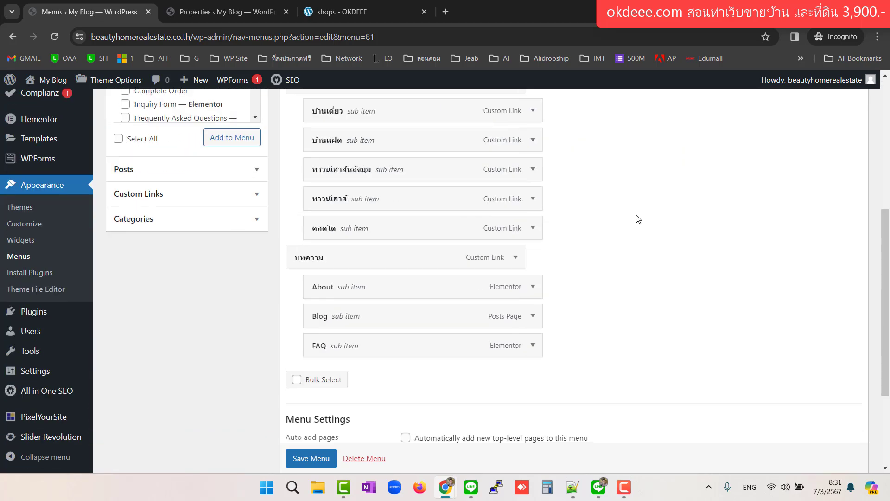
scroll(639, 215, "up", 5)
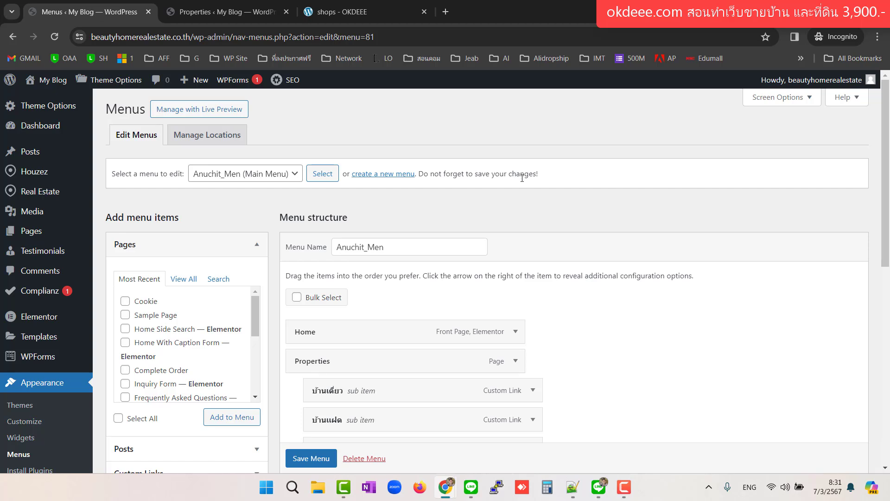
Switch to the properties list and review the properties it contains.
left_click(222, 12)
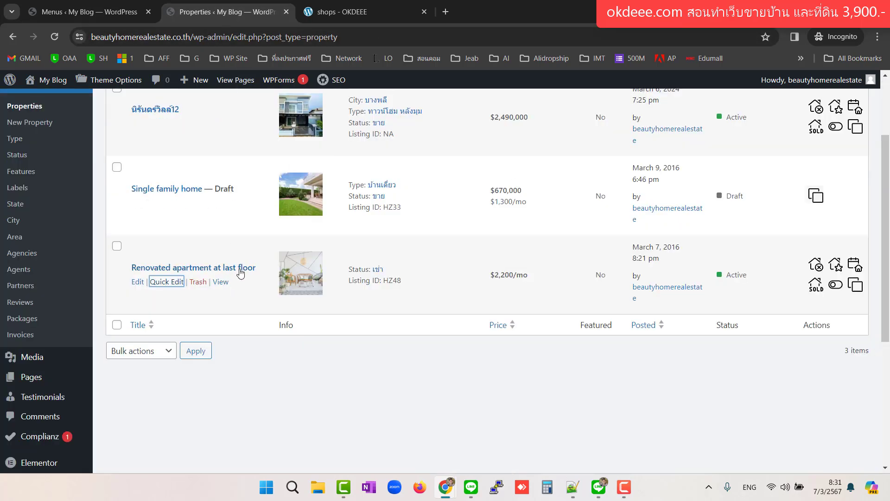
scroll(249, 289, "up", 3)
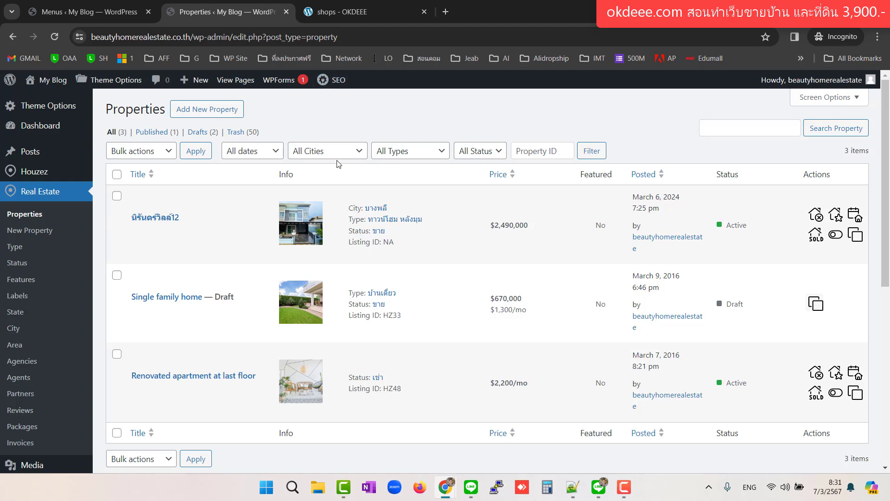
Find the 3,900–13,900 baht course on building property-sales websites in the OKDEEE shop and open its product page.
left_click(369, 11)
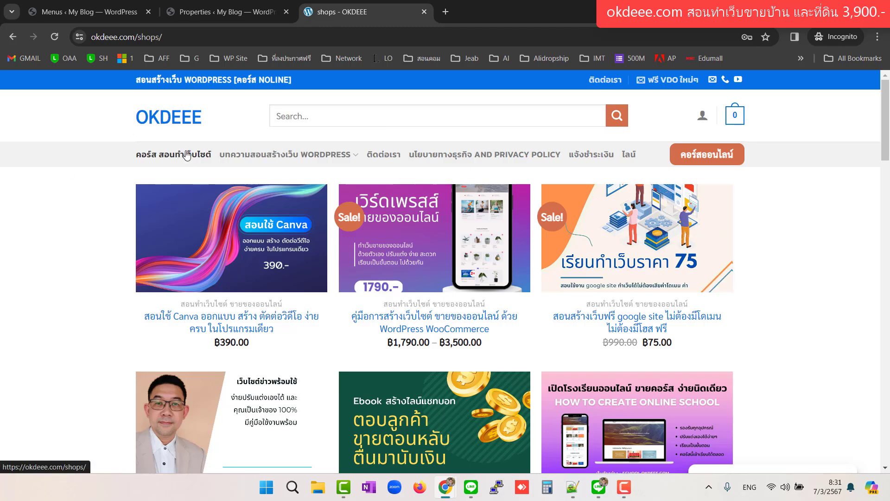
scroll(813, 248, "down", 7)
scroll(813, 249, "down", 1)
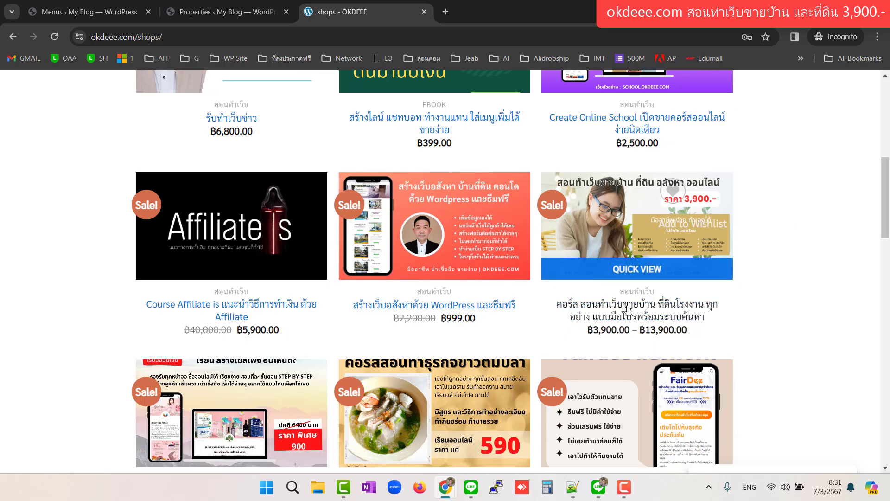
left_click(642, 308)
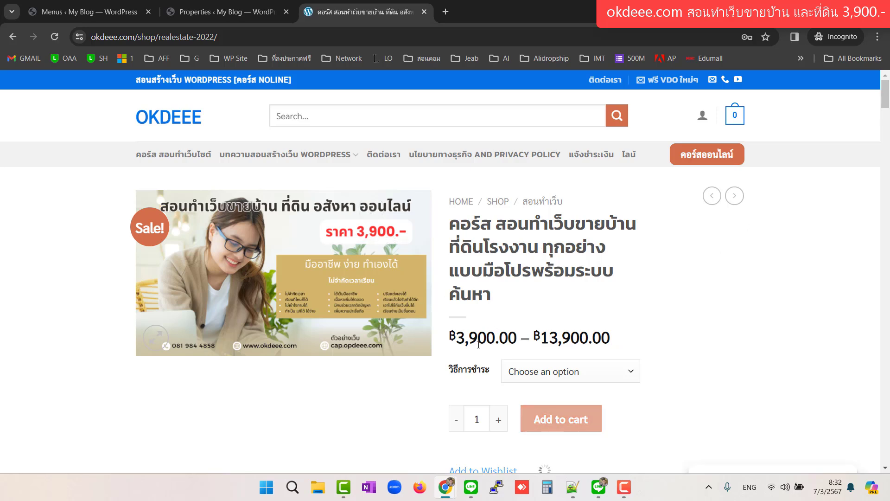
Examine the course's price range, description and sample website section on the product page.
scroll(661, 282, "down", 2)
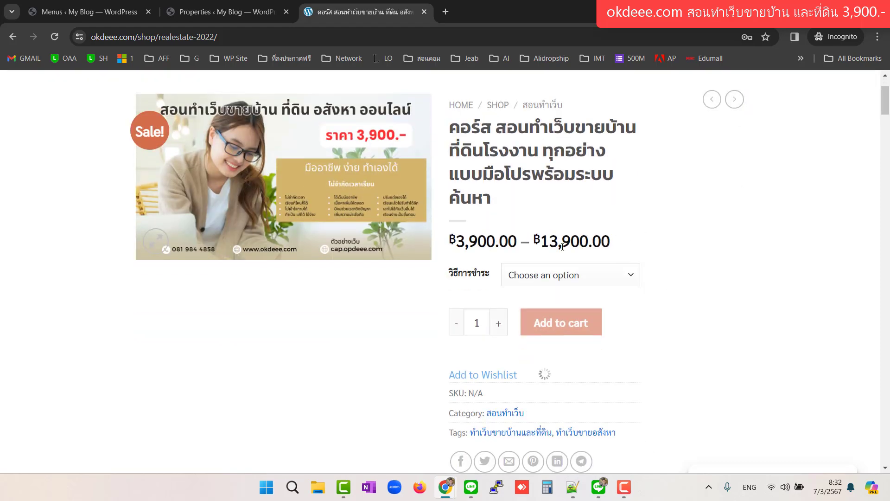
left_click_drag(541, 244, 637, 248)
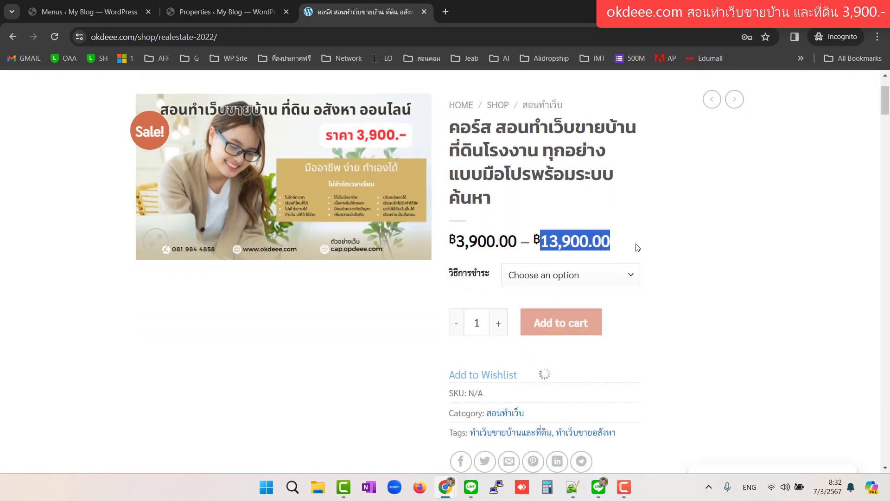
scroll(648, 256, "down", 1)
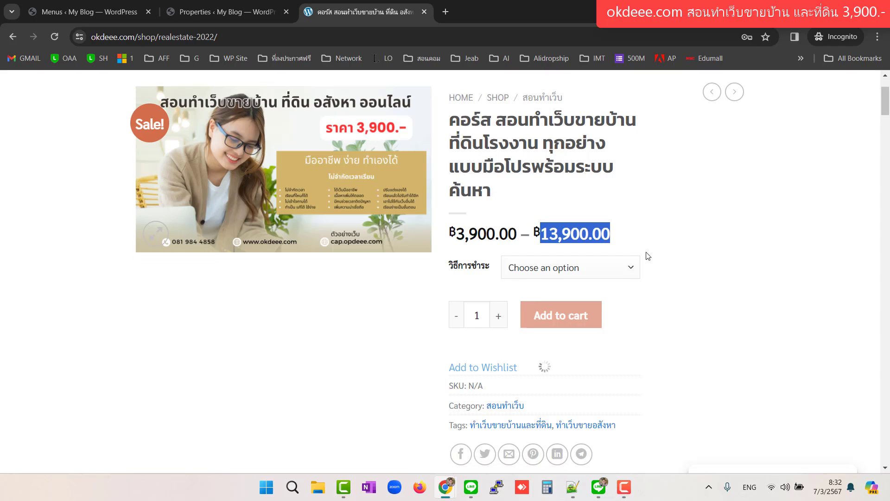
scroll(647, 255, "down", 10)
scroll(513, 177, "up", 5)
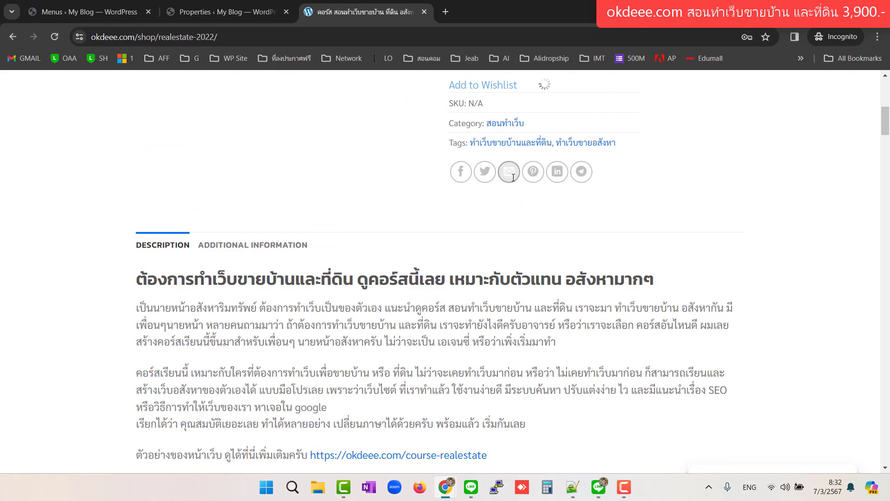
scroll(513, 177, "down", 3)
scroll(530, 200, "down", 10)
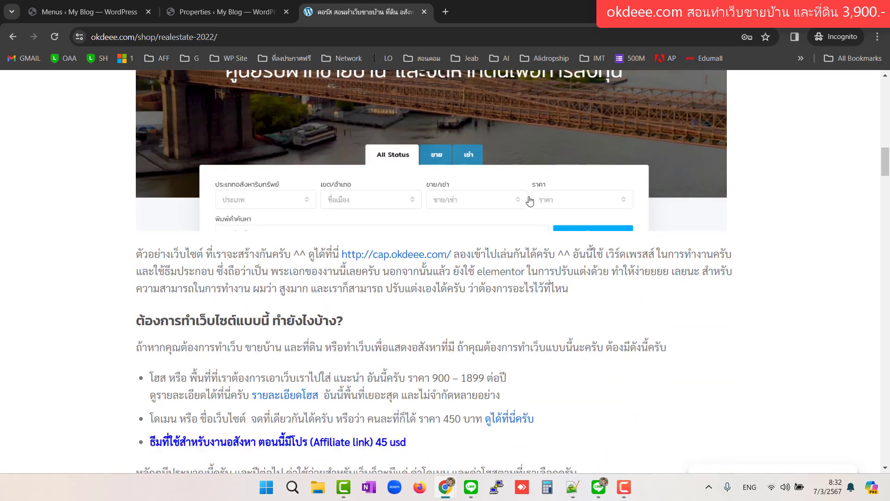
scroll(569, 316, "up", 4)
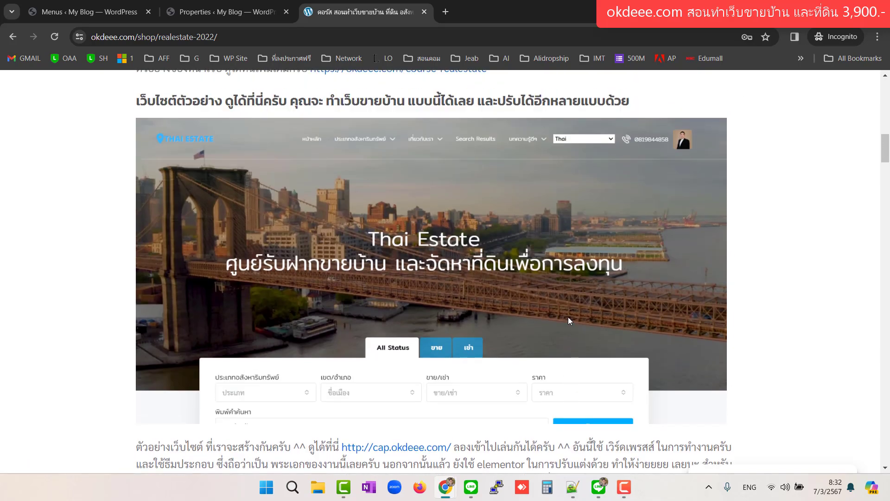
Open the cap.okdeee.com sample website link from the course description in a new tab and switch to it.
scroll(568, 316, "down", 2)
right_click(397, 352)
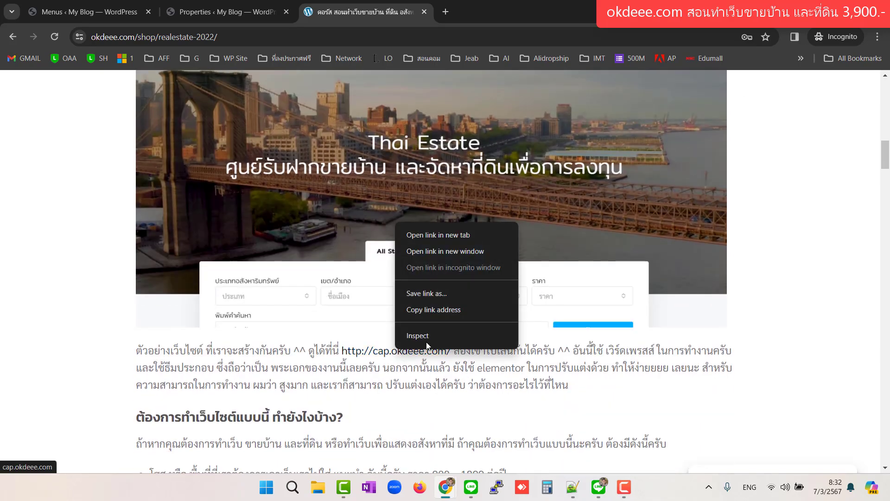
left_click(465, 238)
left_click(483, 13)
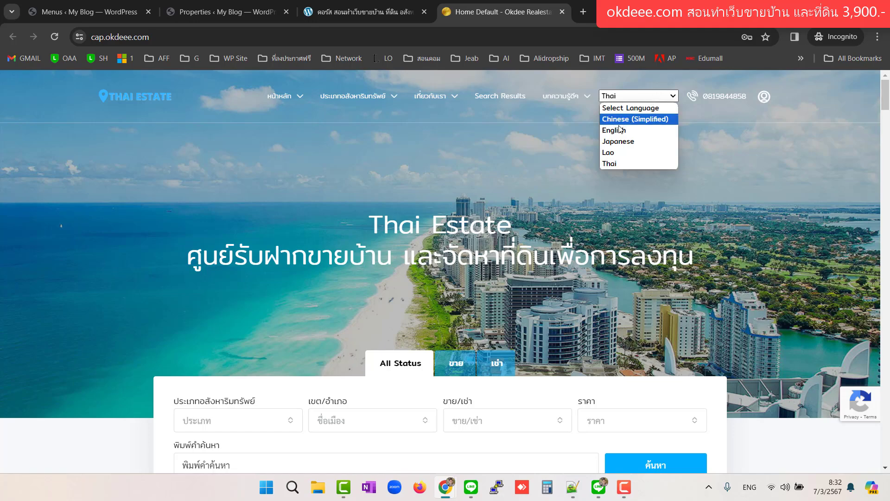
Preview the sample site's home page in Chinese (Simplified), and switch its language back to Thai.
left_click(635, 119)
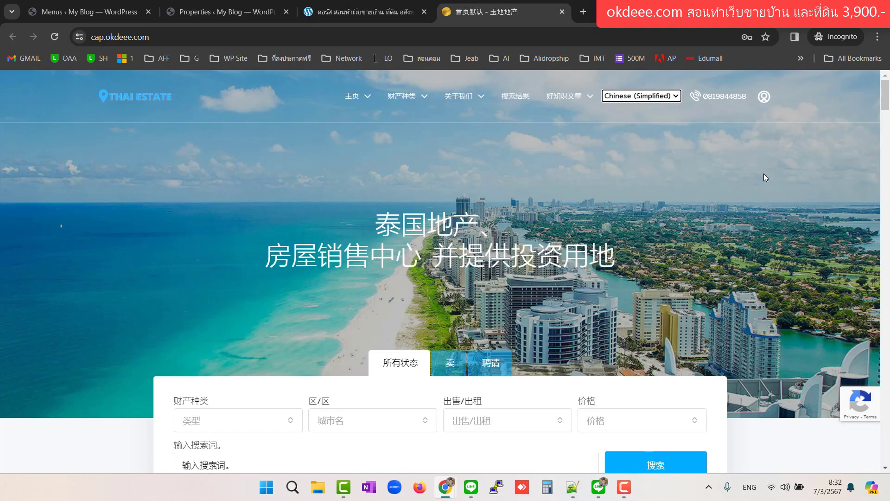
scroll(539, 355, "down", 6)
scroll(588, 181, "up", 6)
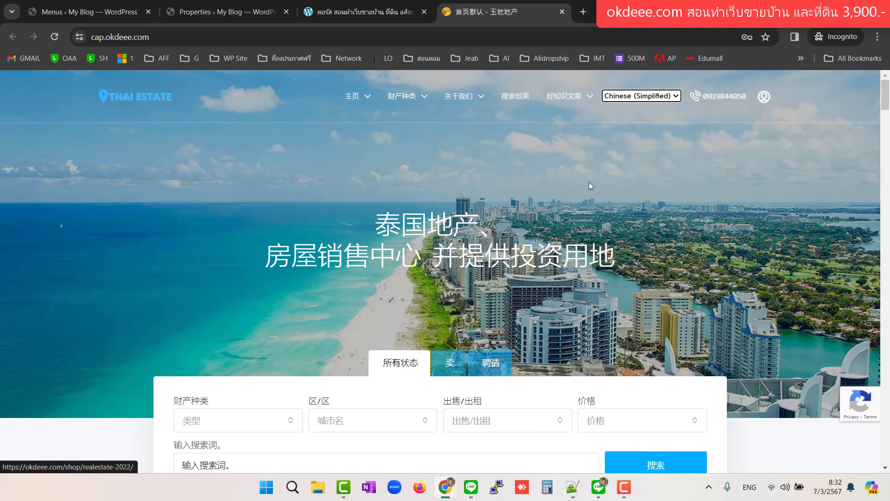
left_click(647, 101)
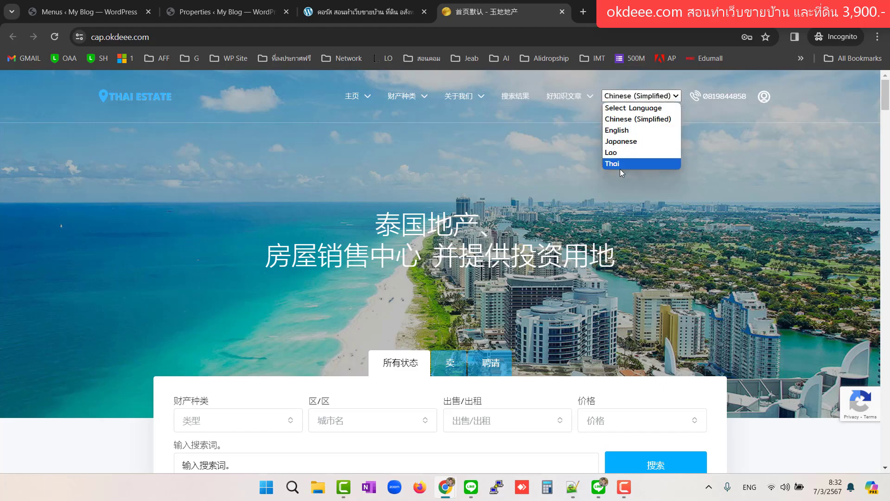
left_click(683, 182)
scroll(649, 228, "down", 6)
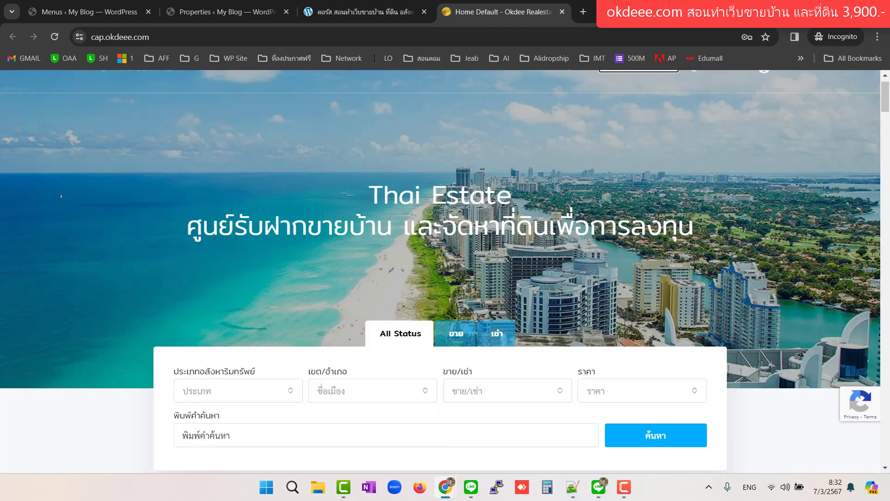
scroll(657, 218, "up", 6)
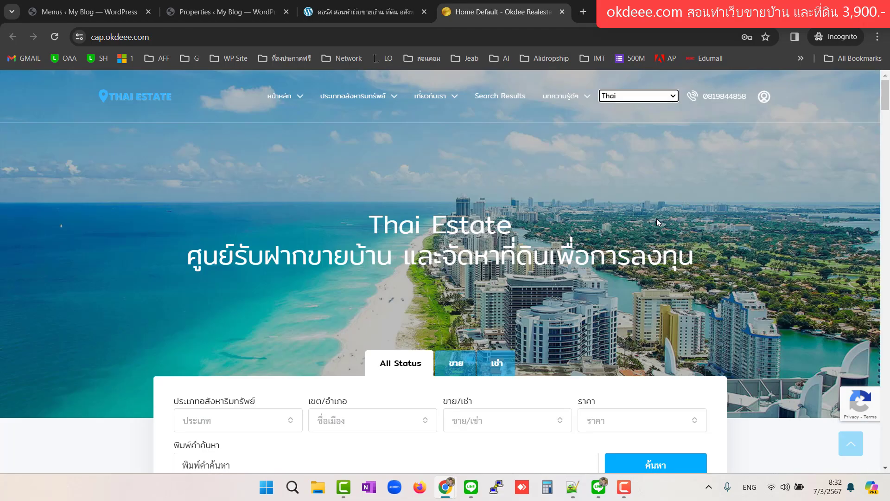
Return to the course product page and open the okdeee.com/course-realestate link in its description.
left_click(376, 13)
scroll(751, 273, "up", 2)
scroll(751, 273, "up", 4)
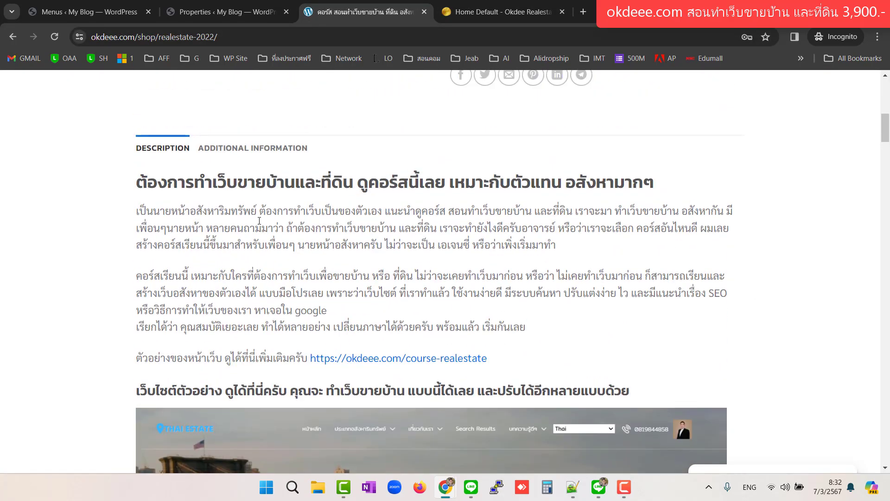
left_click(439, 359)
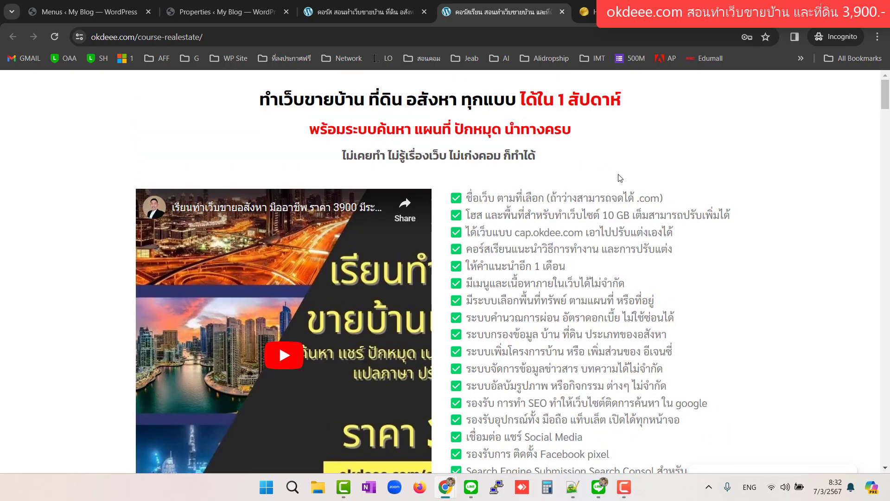
Examine the course landing page's list of included features, its regular and promotional prices, and the payment offers.
left_click_drag(487, 198, 659, 212)
left_click_drag(489, 217, 531, 231)
scroll(499, 232, "down", 2)
left_click_drag(488, 170, 565, 170)
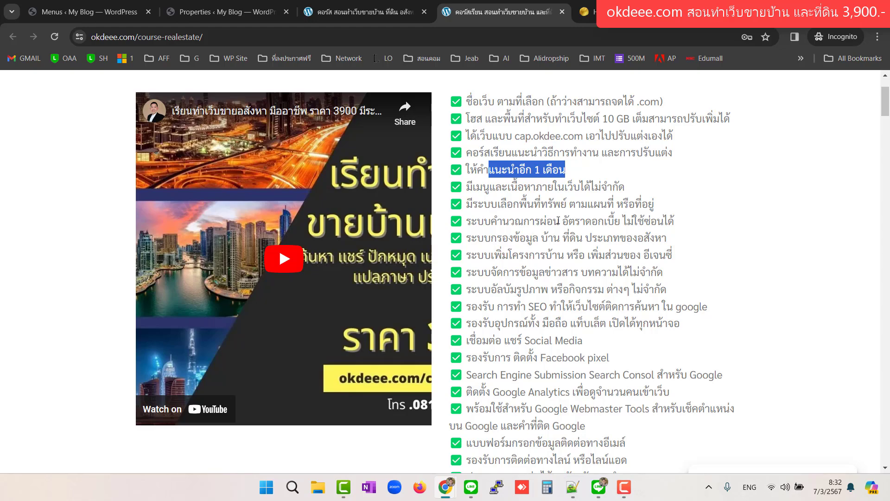
scroll(558, 220, "down", 6)
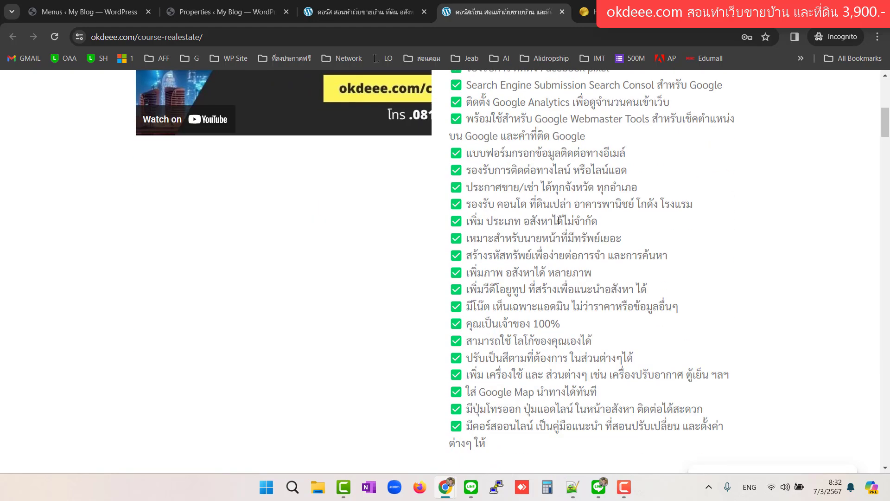
scroll(558, 221, "down", 4)
scroll(572, 214, "up", 12)
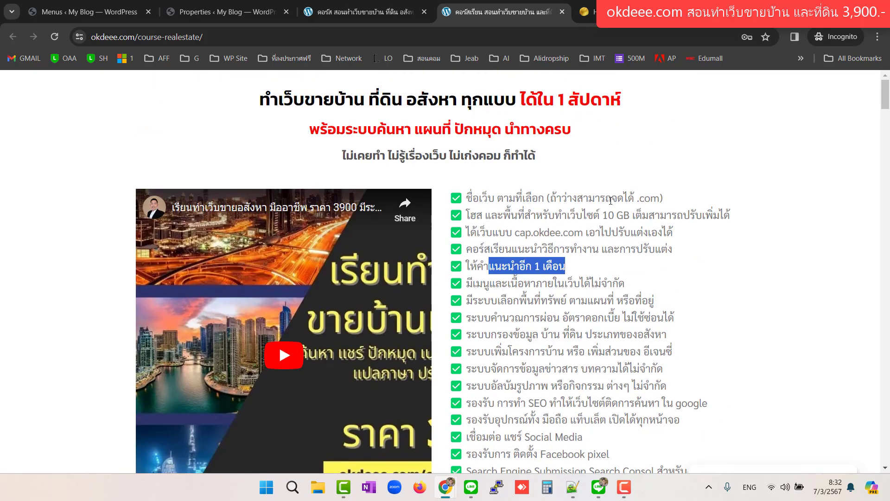
scroll(610, 201, "down", 4)
scroll(611, 204, "down", 6)
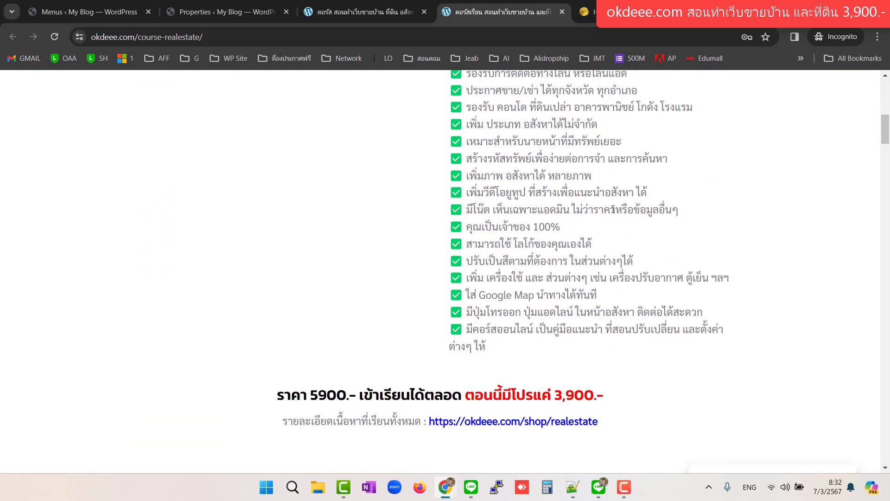
scroll(640, 198, "down", 4)
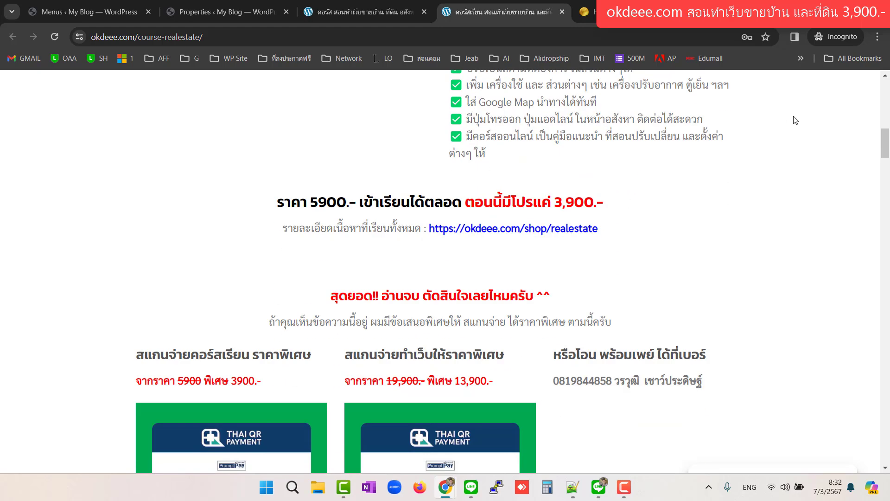
scroll(765, 167, "up", 2)
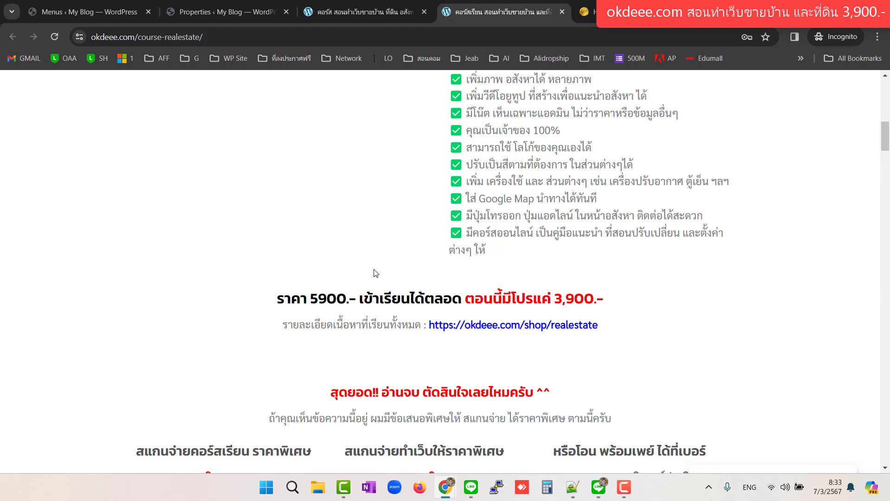
left_click_drag(293, 298, 378, 298)
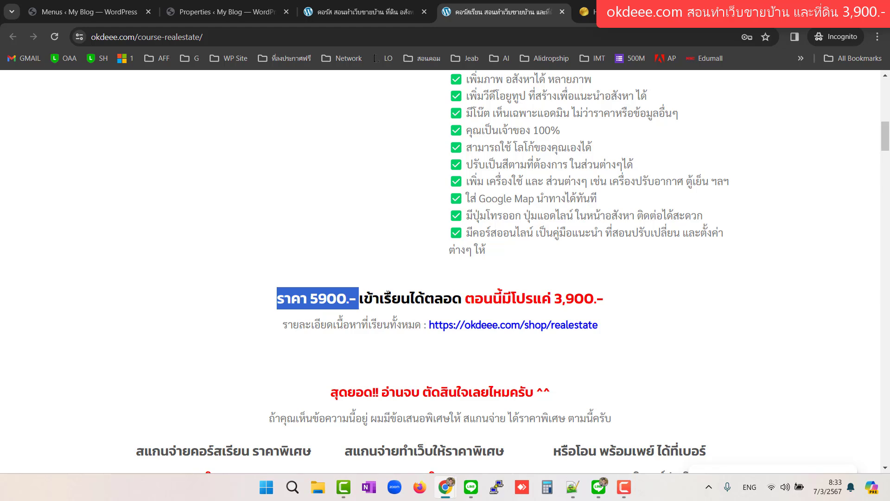